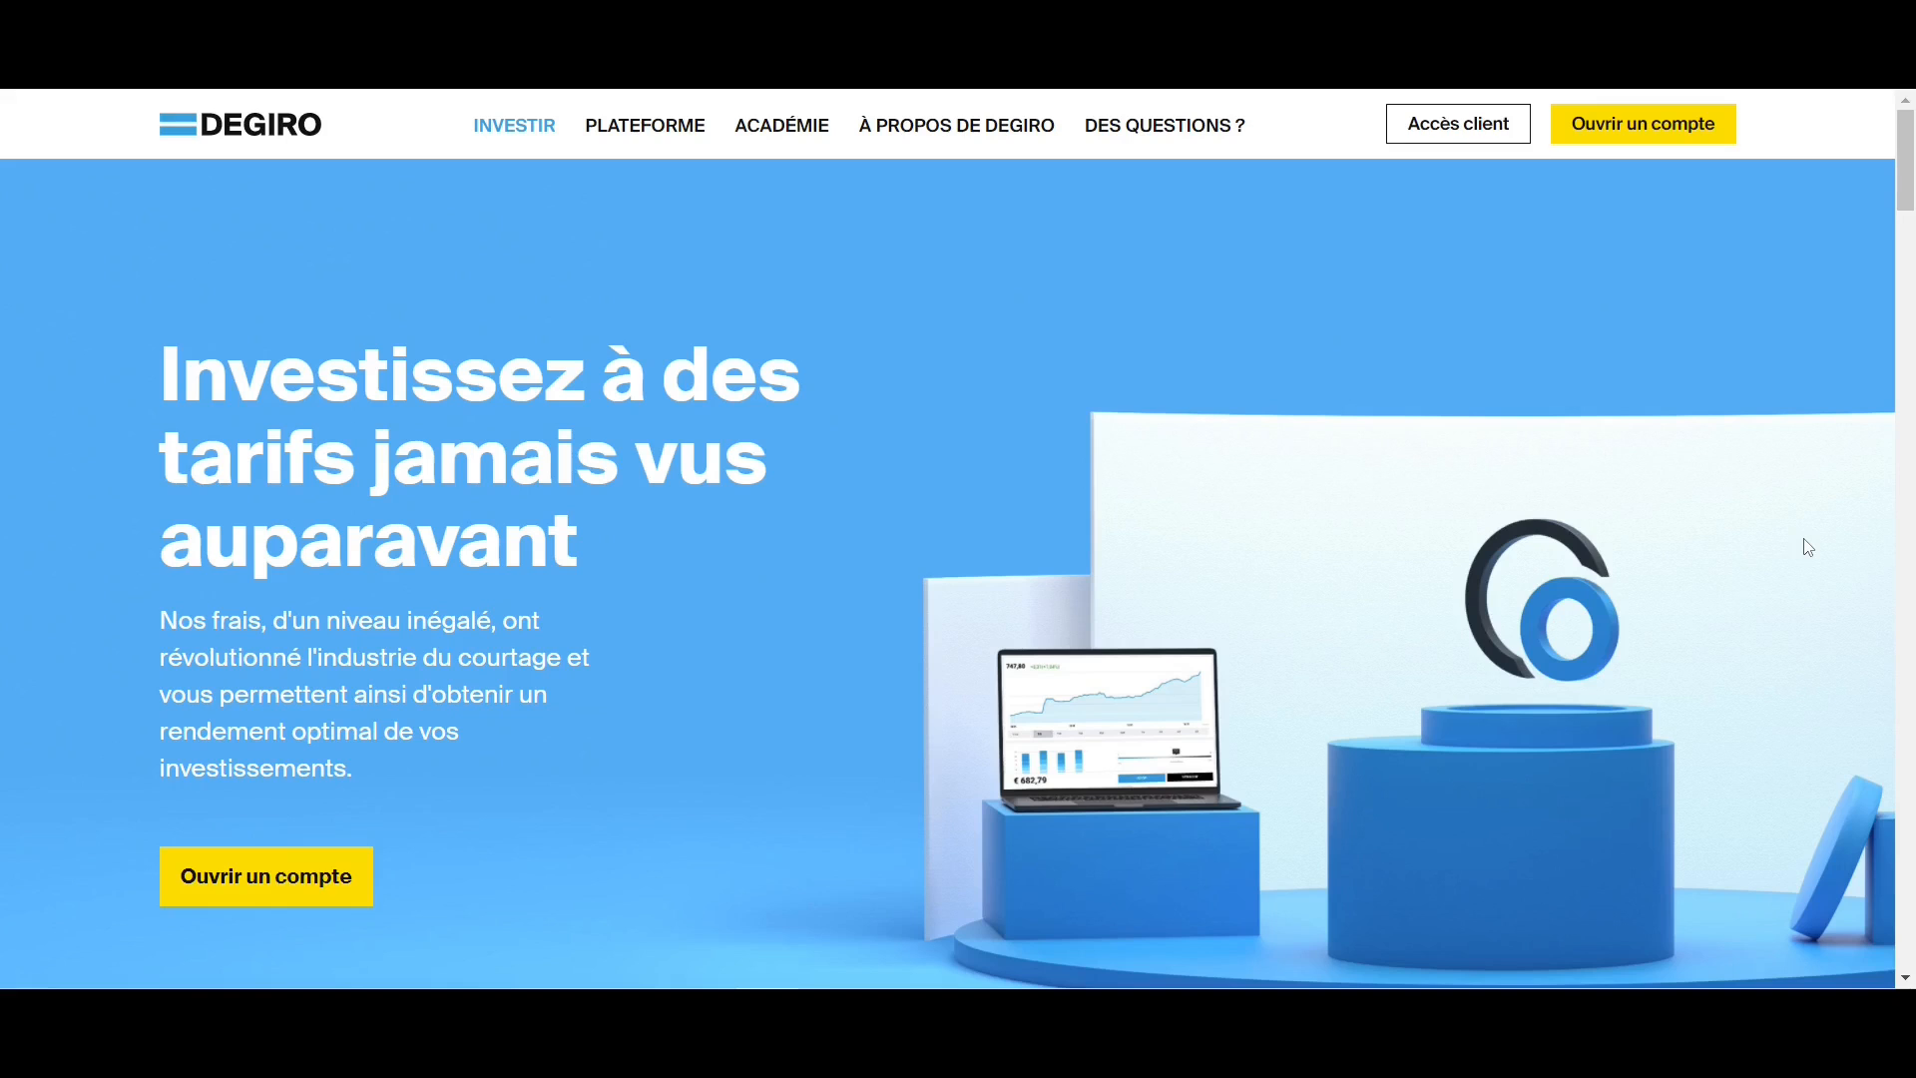
# Review DEGIRO's share trading fees compared with other brokers in the "Consultez nos tarifs" section.
pyautogui.scroll(-12, 1807, 546)
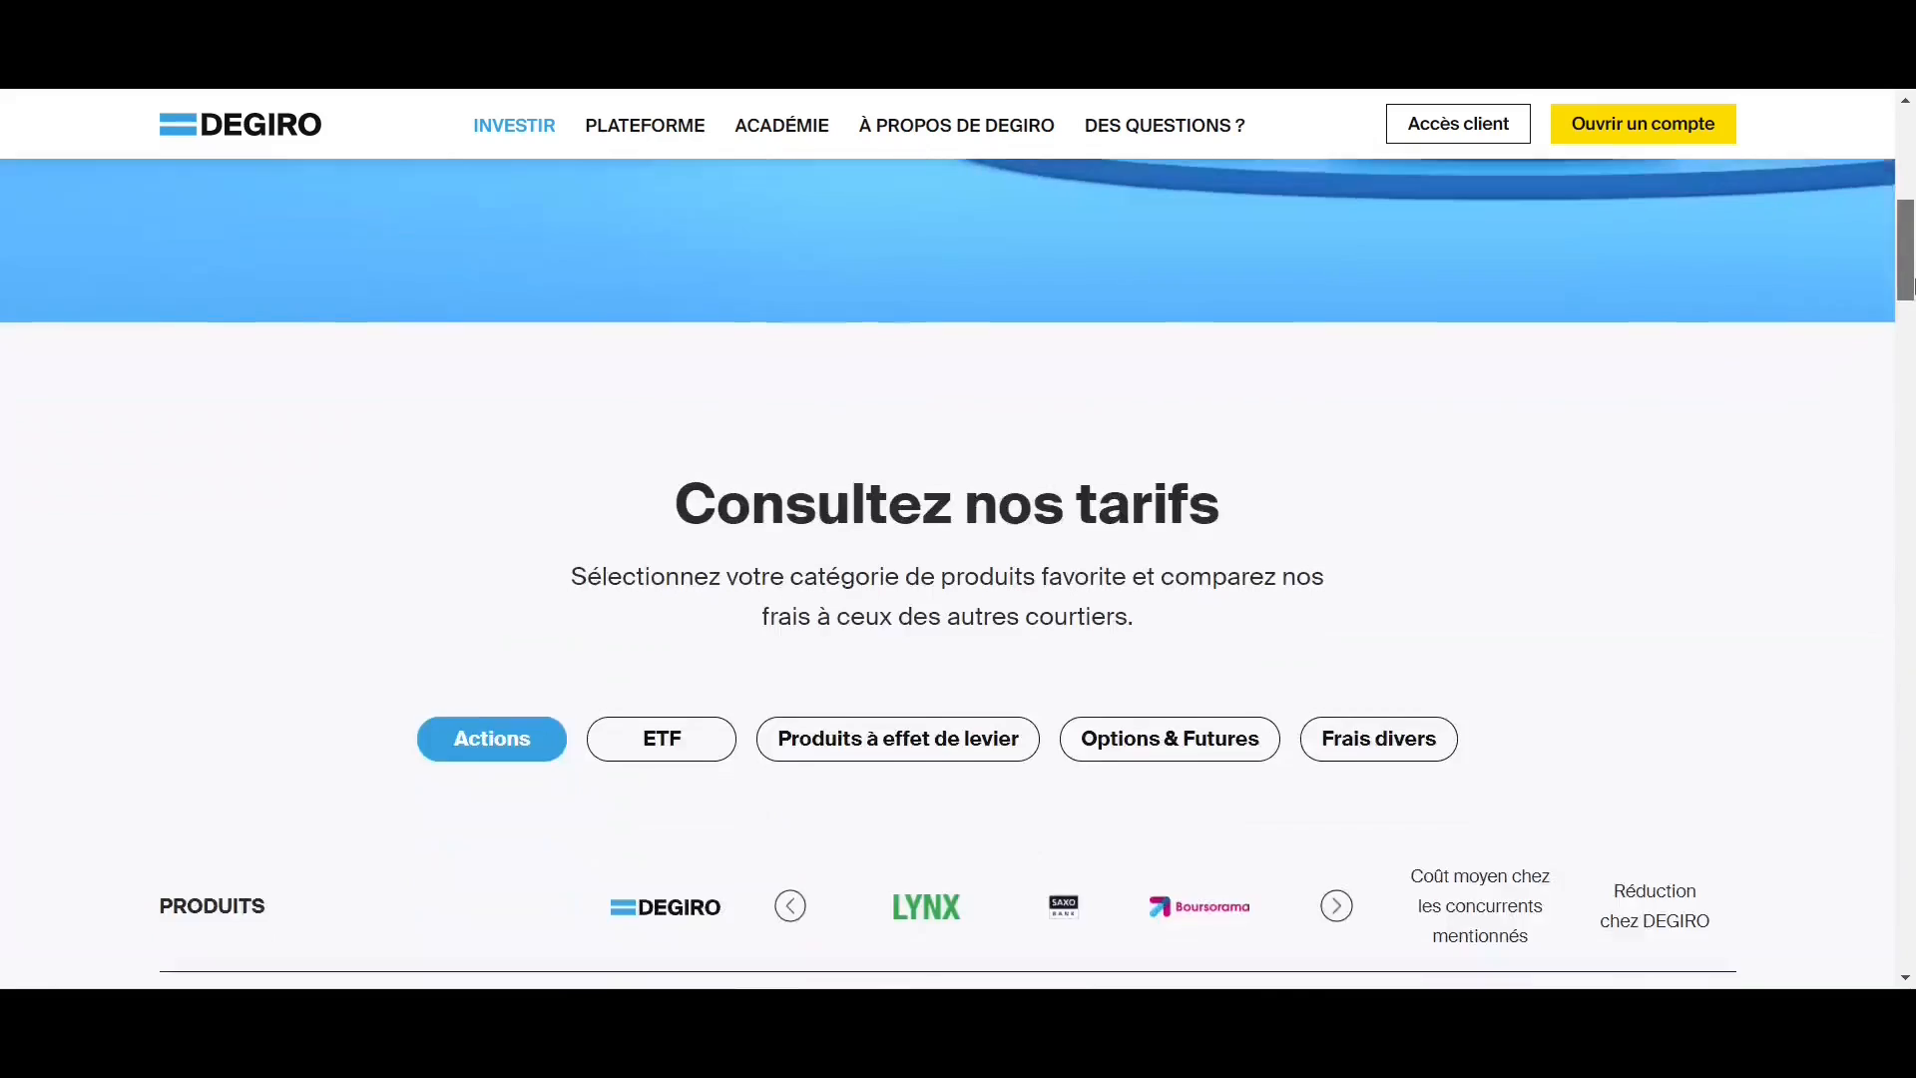
pyautogui.scroll(1, 1910, 347)
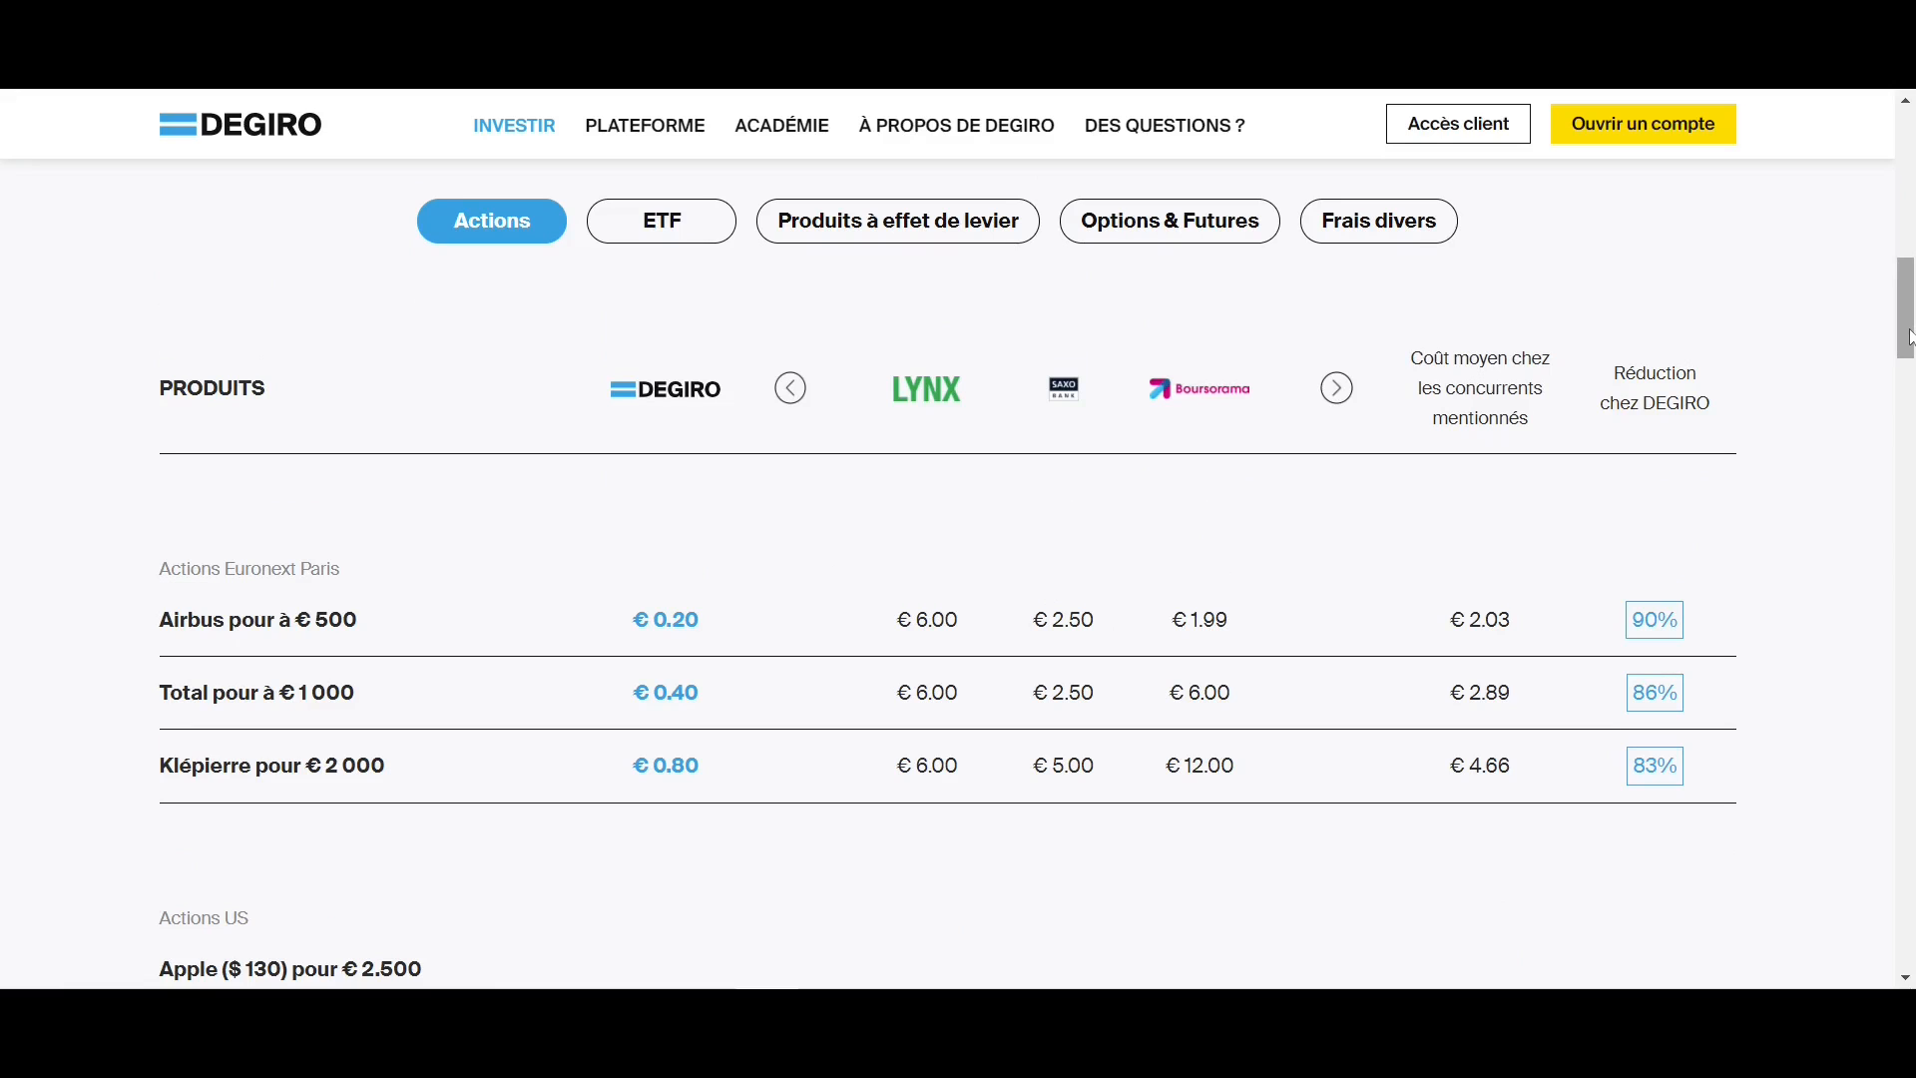
pyautogui.moveTo(1908, 337); pyautogui.dragTo(1908, 190)
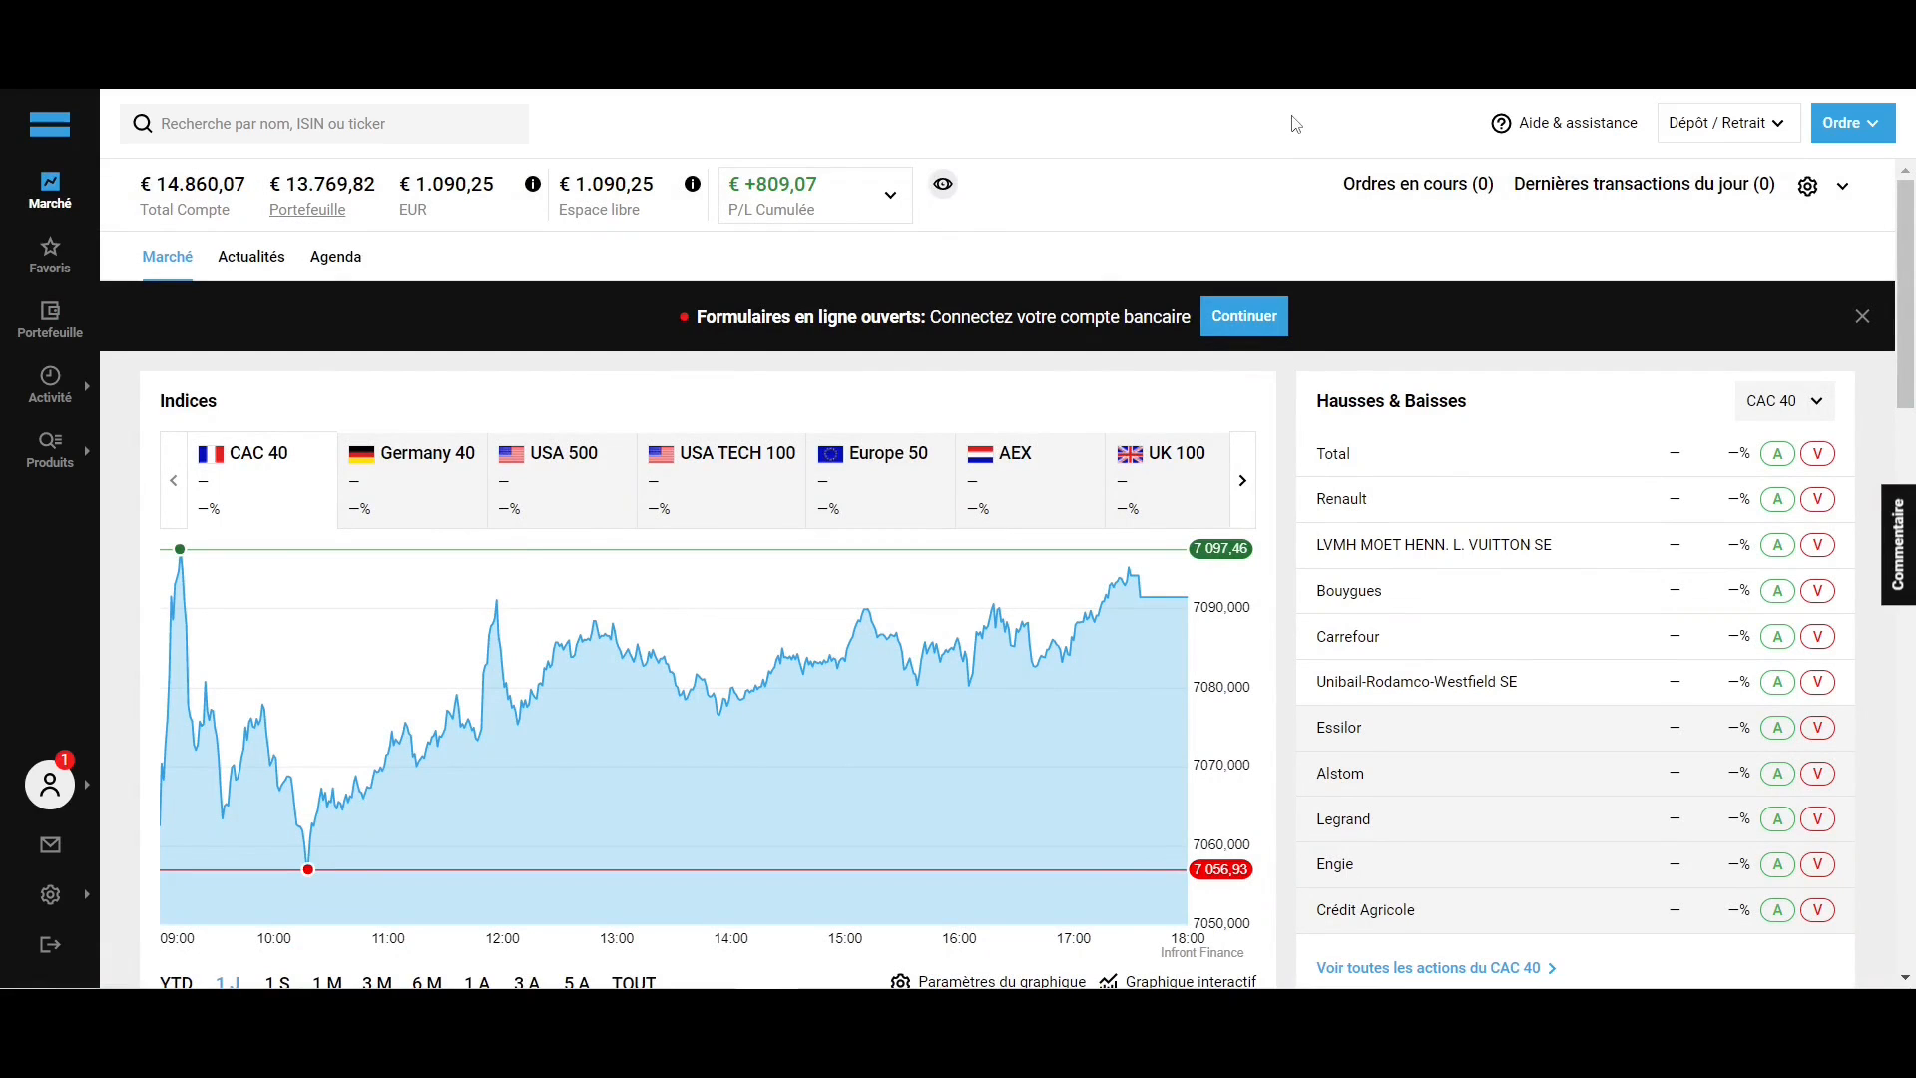
# View the deposit and withdrawal options, and look through the market overview's news, agenda and currencies.
pyautogui.click(1606, 140)
pyautogui.click(1709, 130)
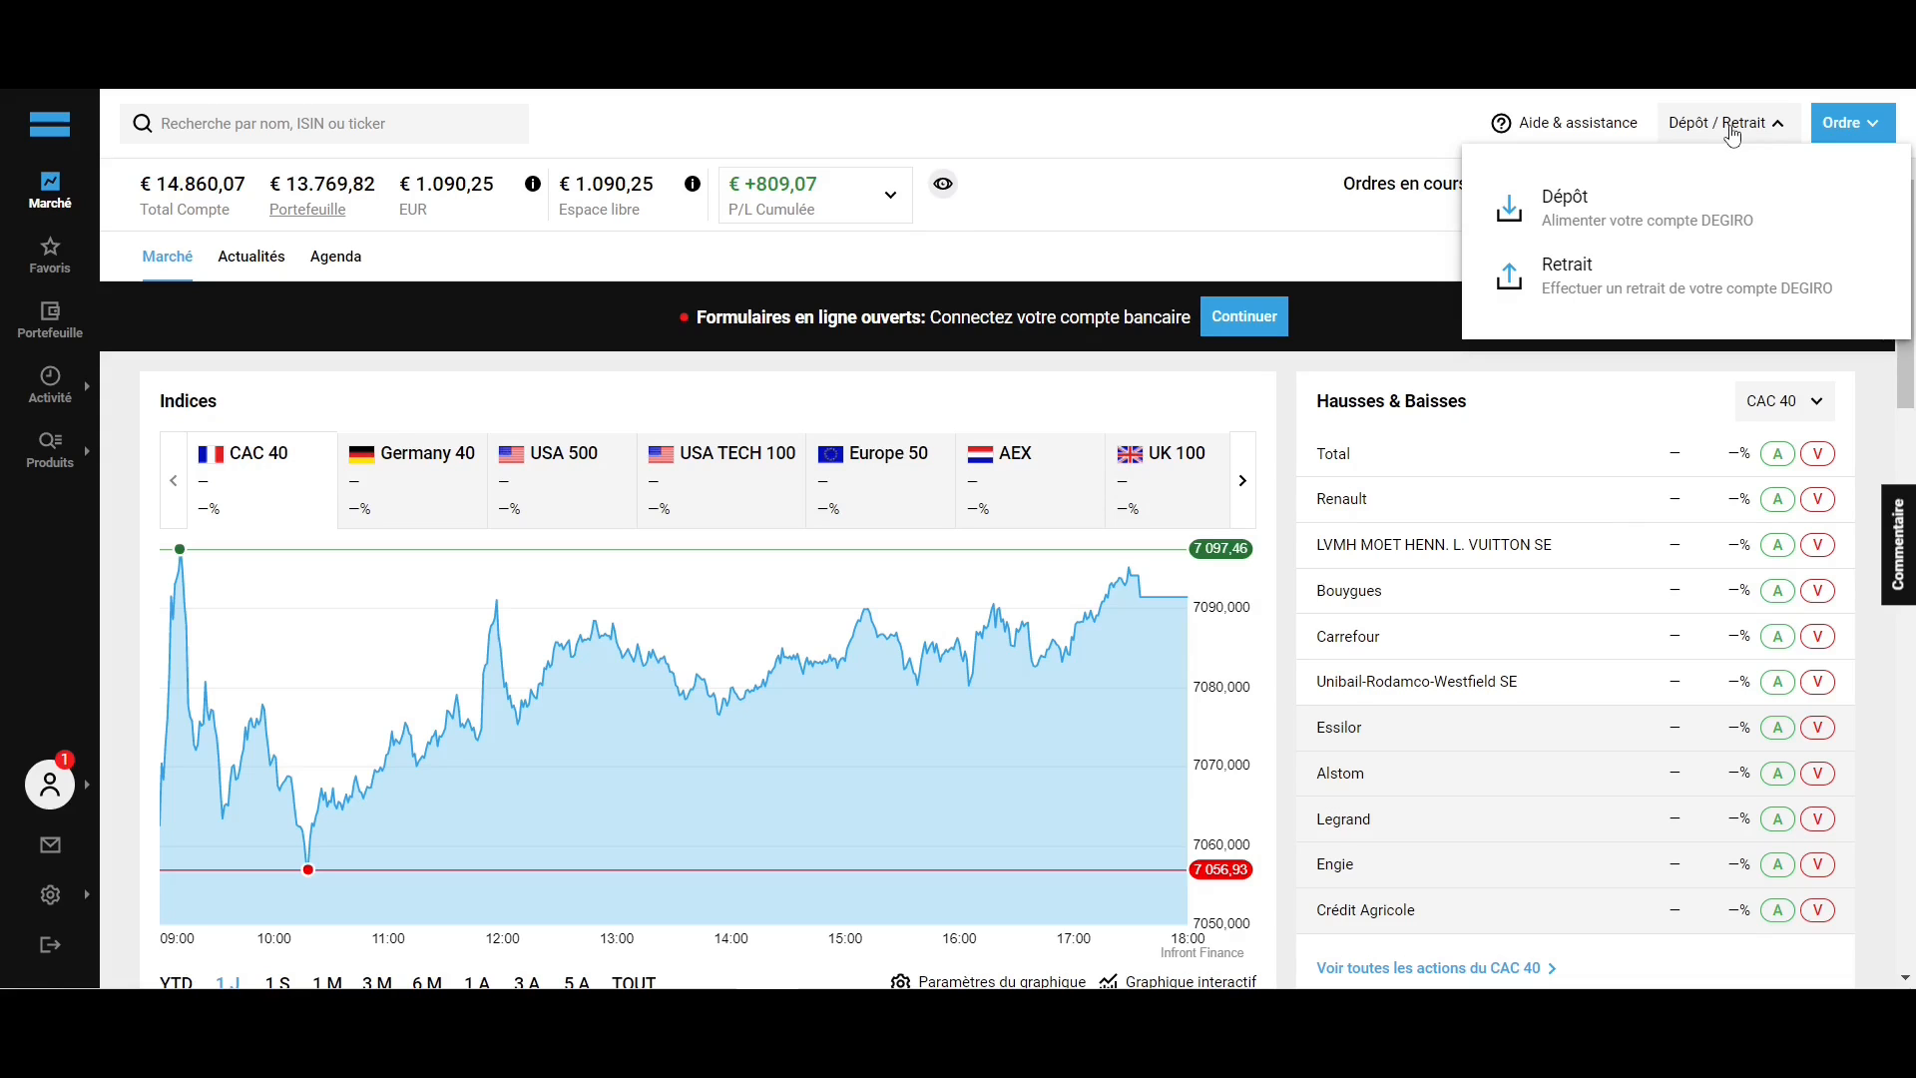
pyautogui.click(1732, 134)
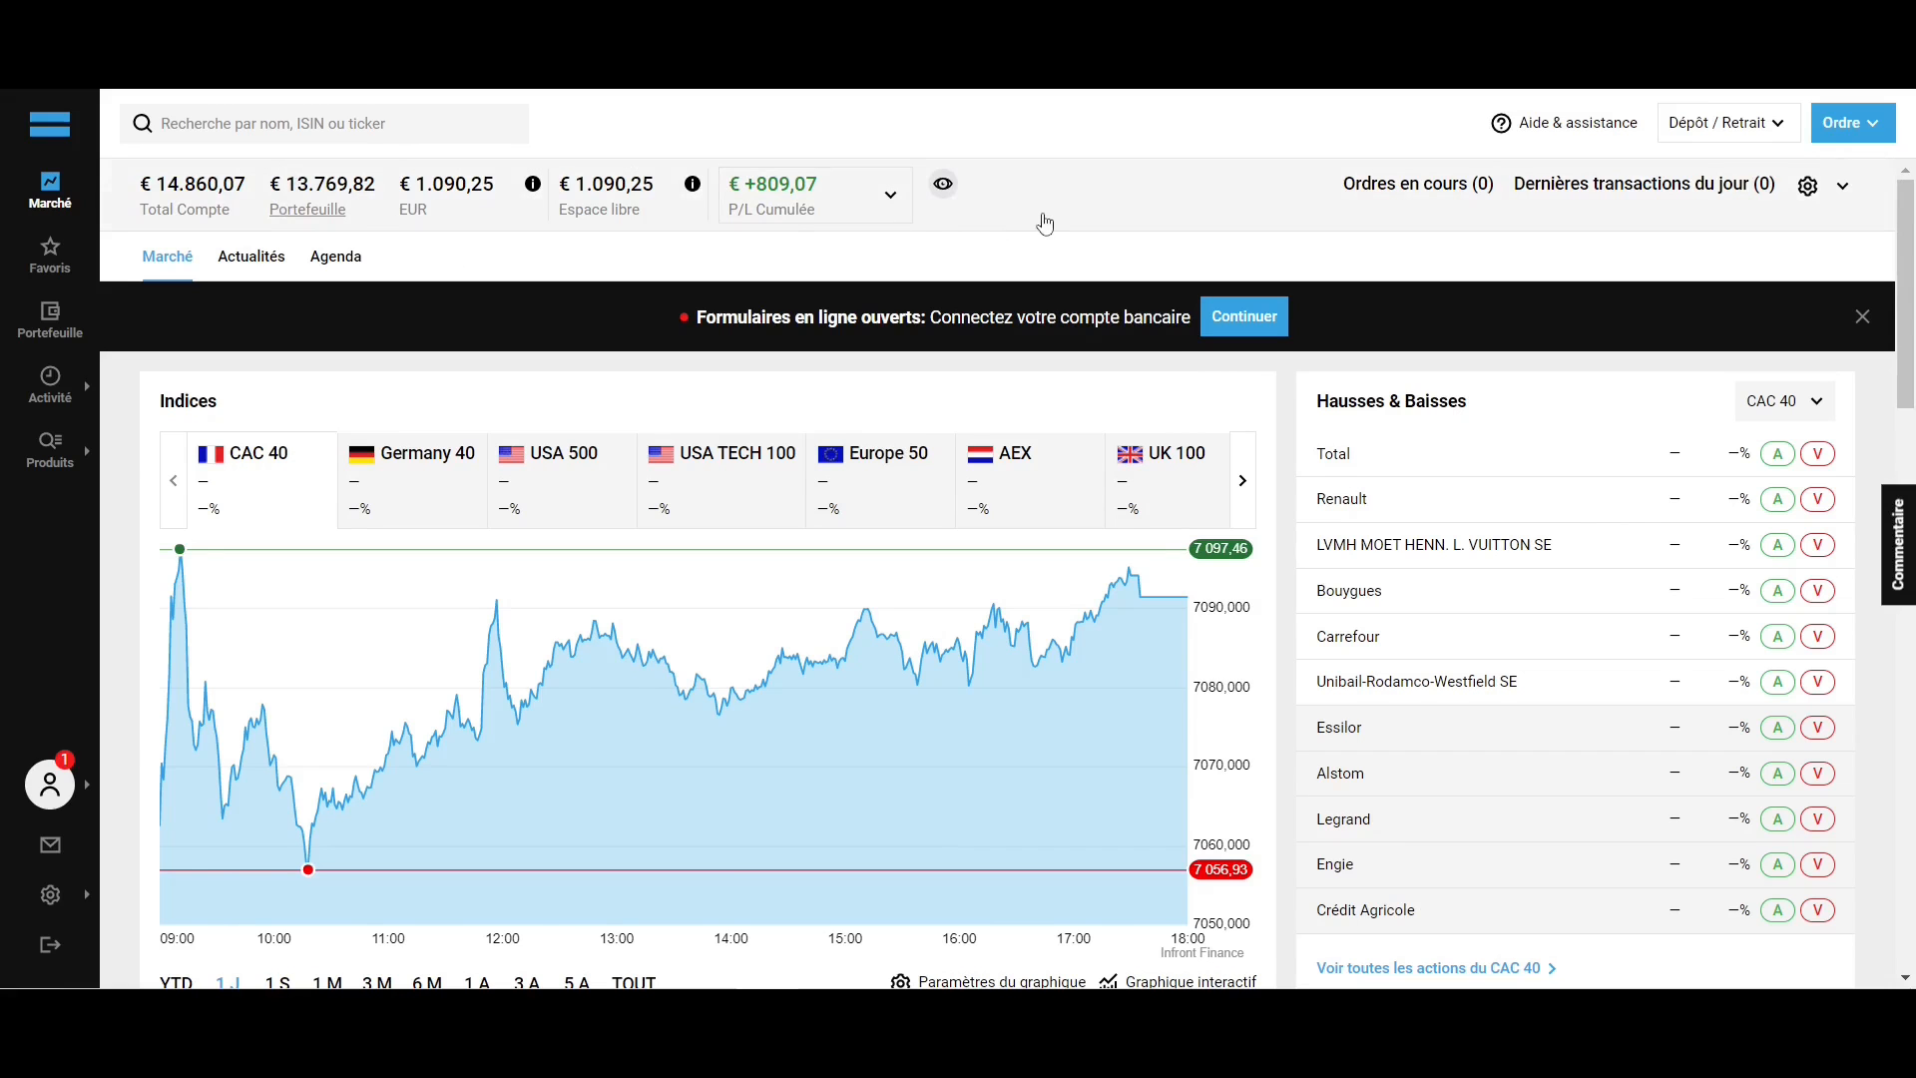
pyautogui.scroll(-5, 1277, 409)
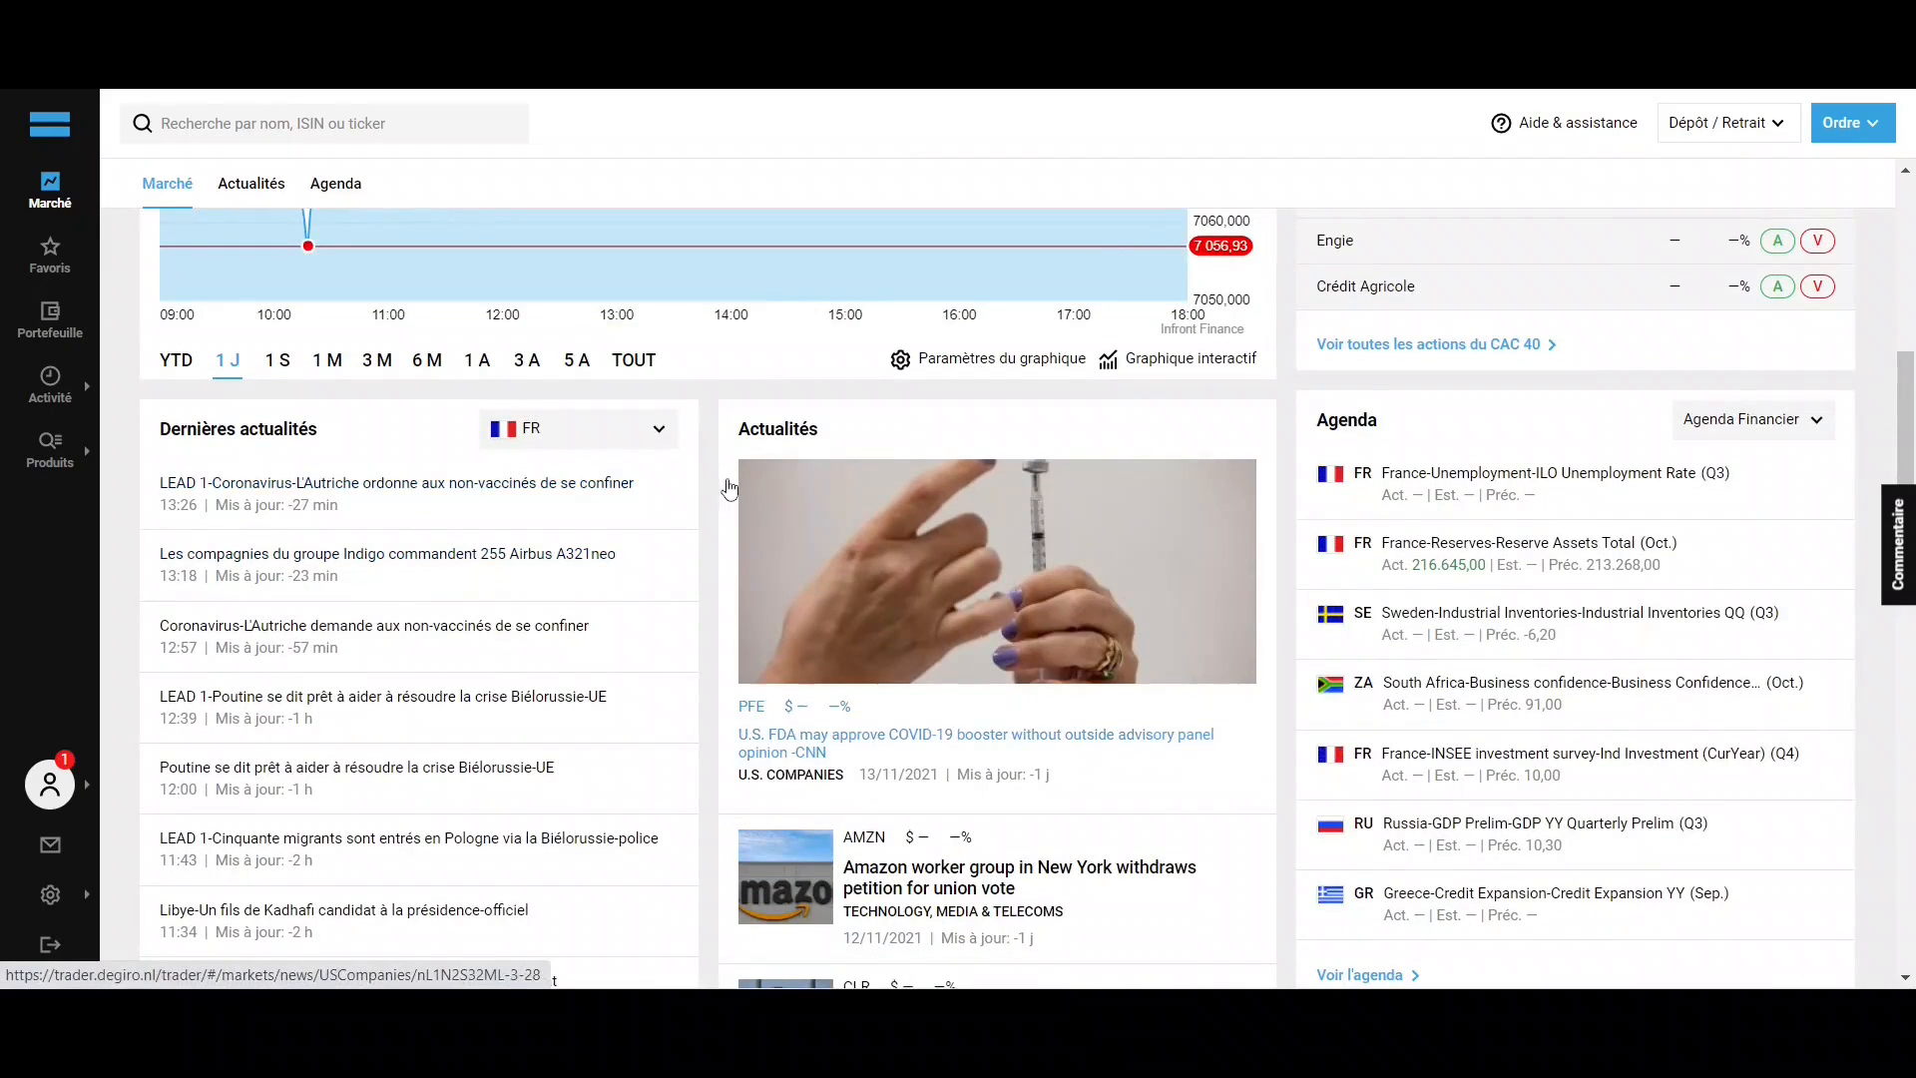
pyautogui.scroll(-4, 718, 469)
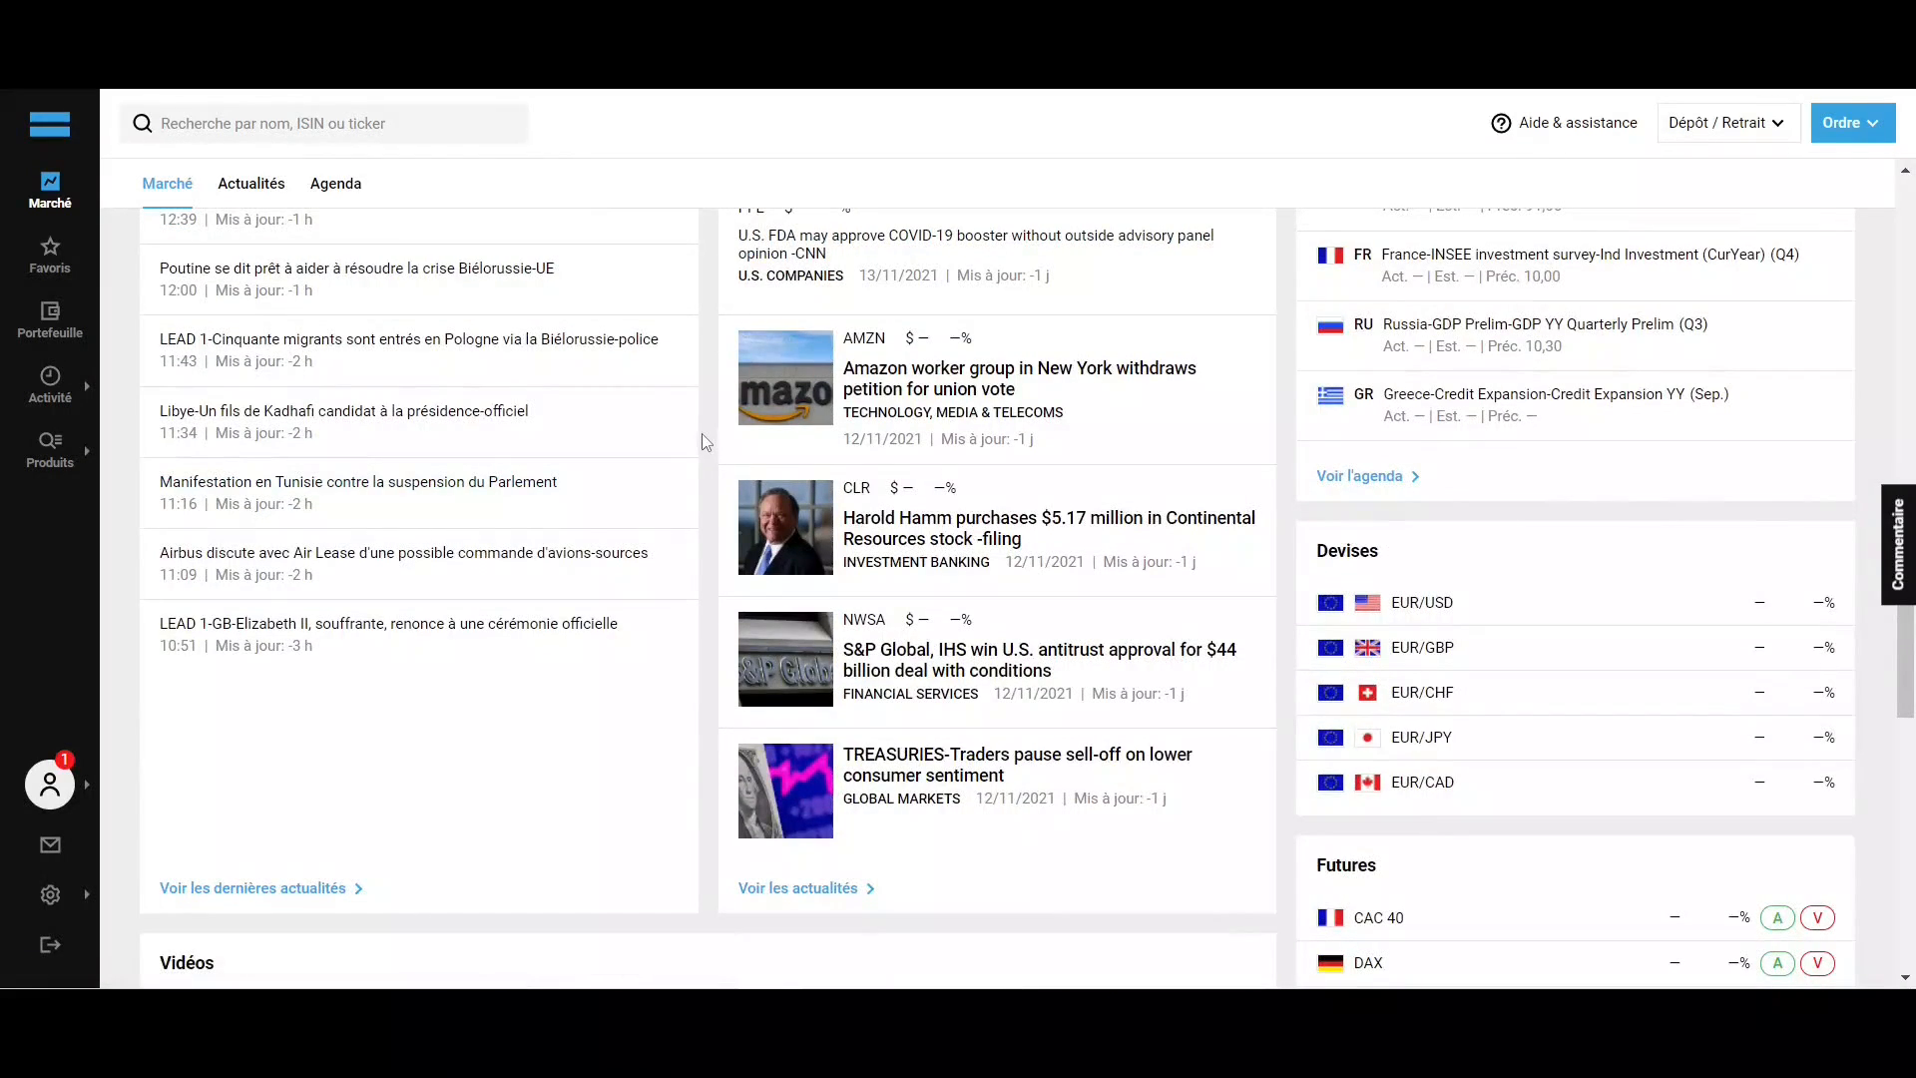
# Open the favourites list and look through the saved stocks.
pyautogui.click(50, 254)
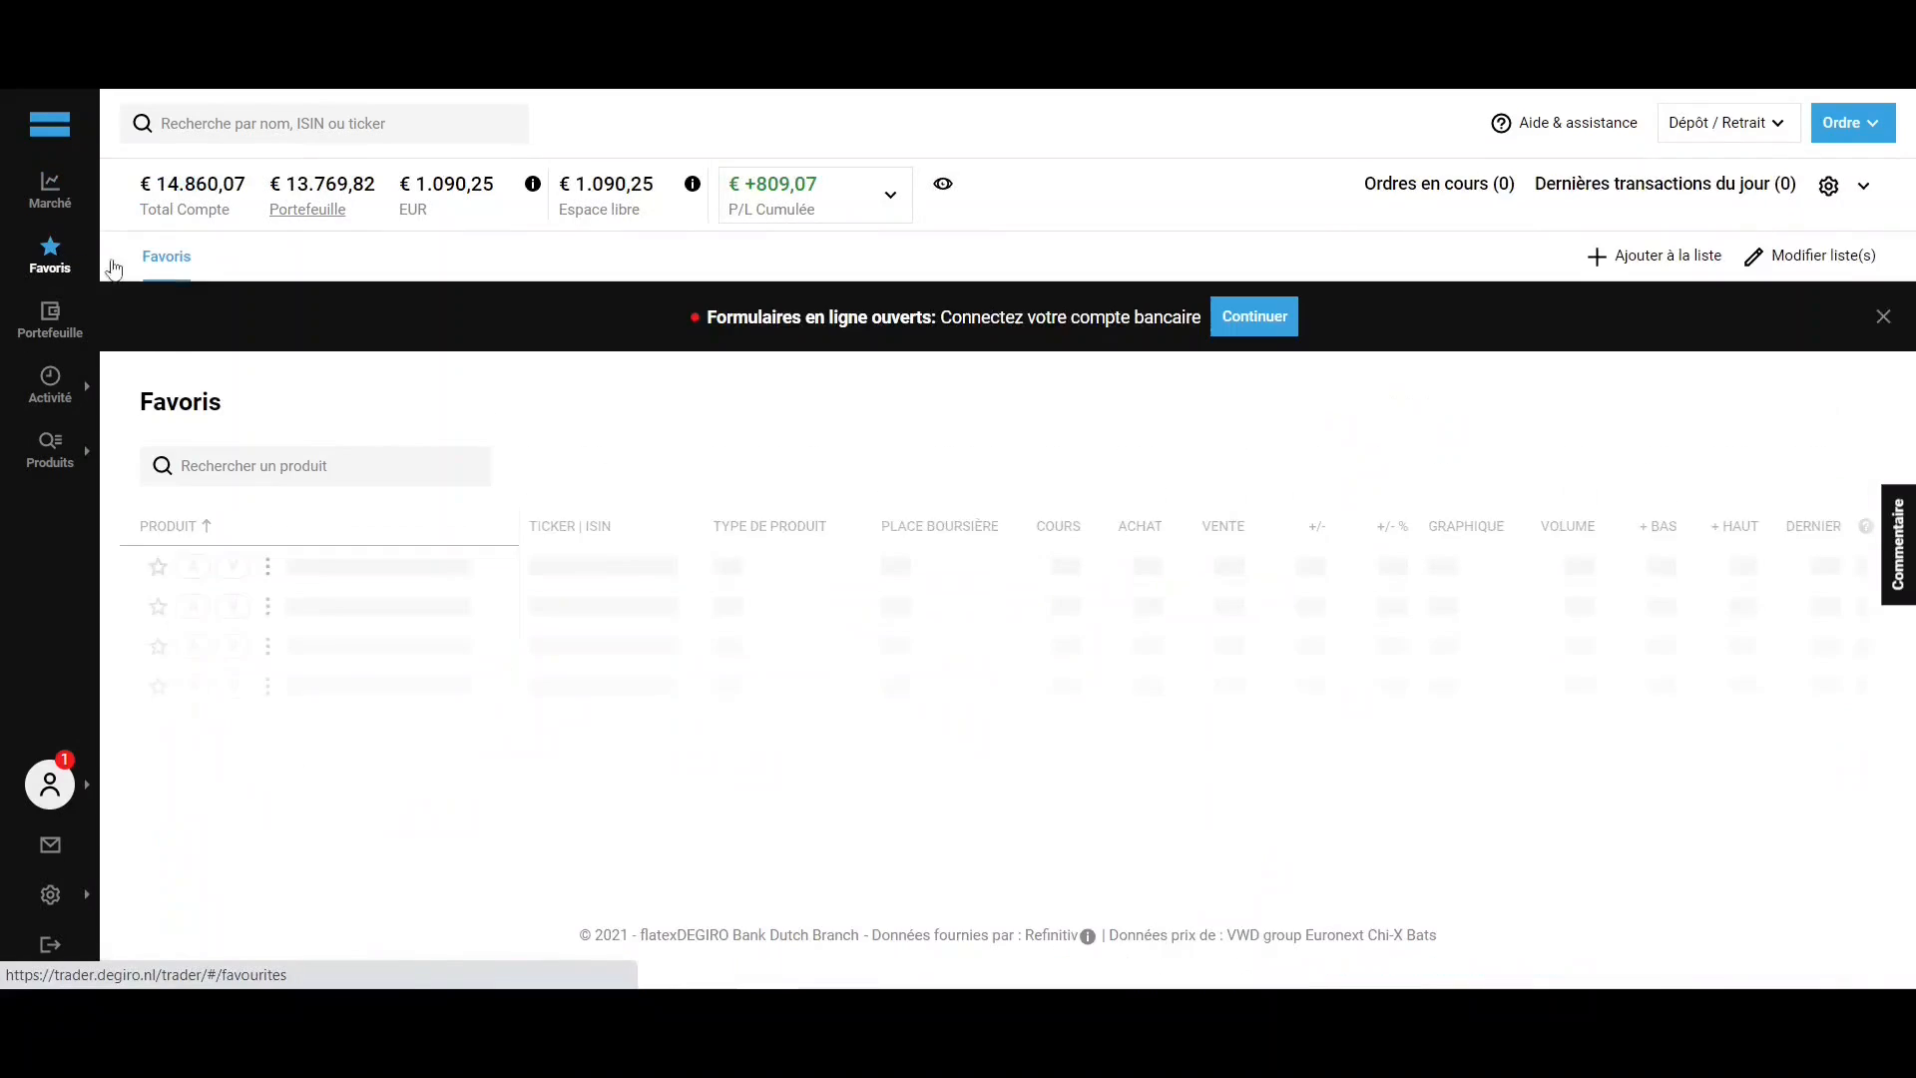
pyautogui.scroll(-3, 547, 389)
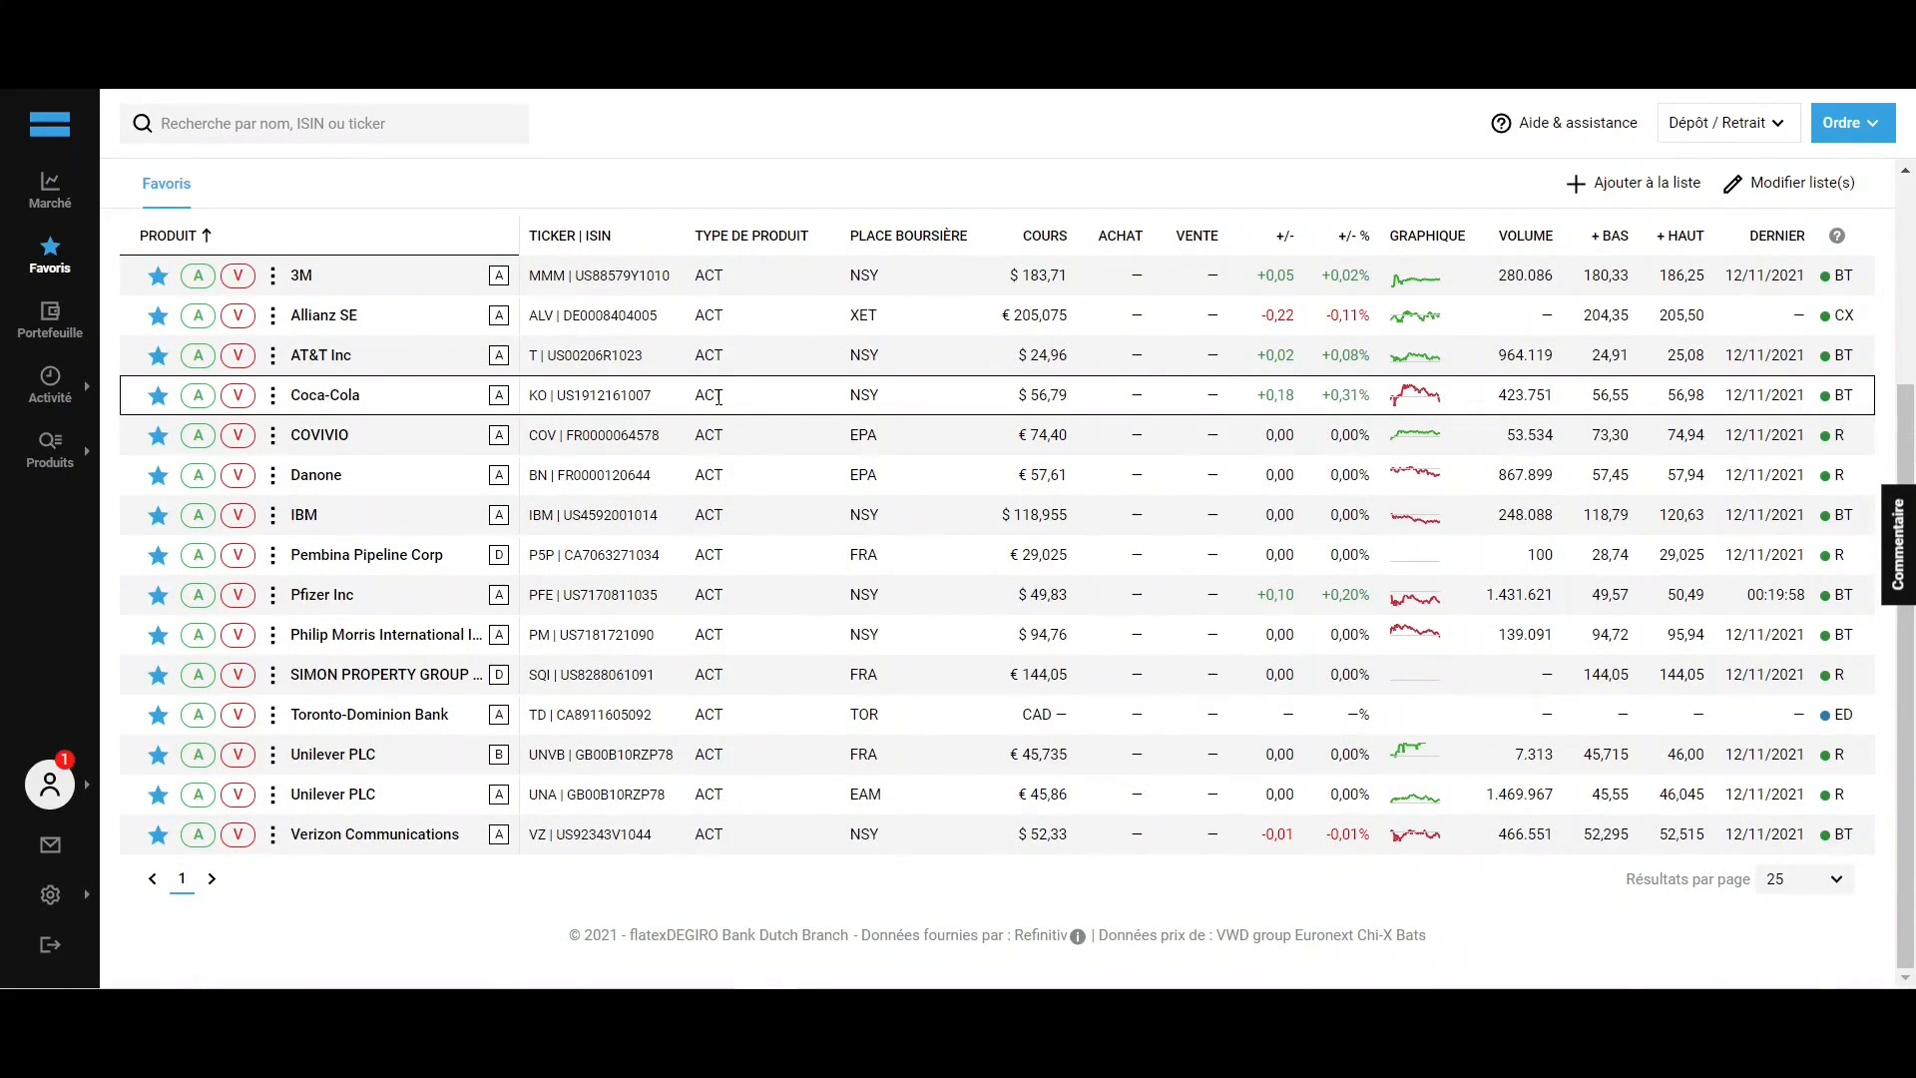
pyautogui.scroll(3, 719, 397)
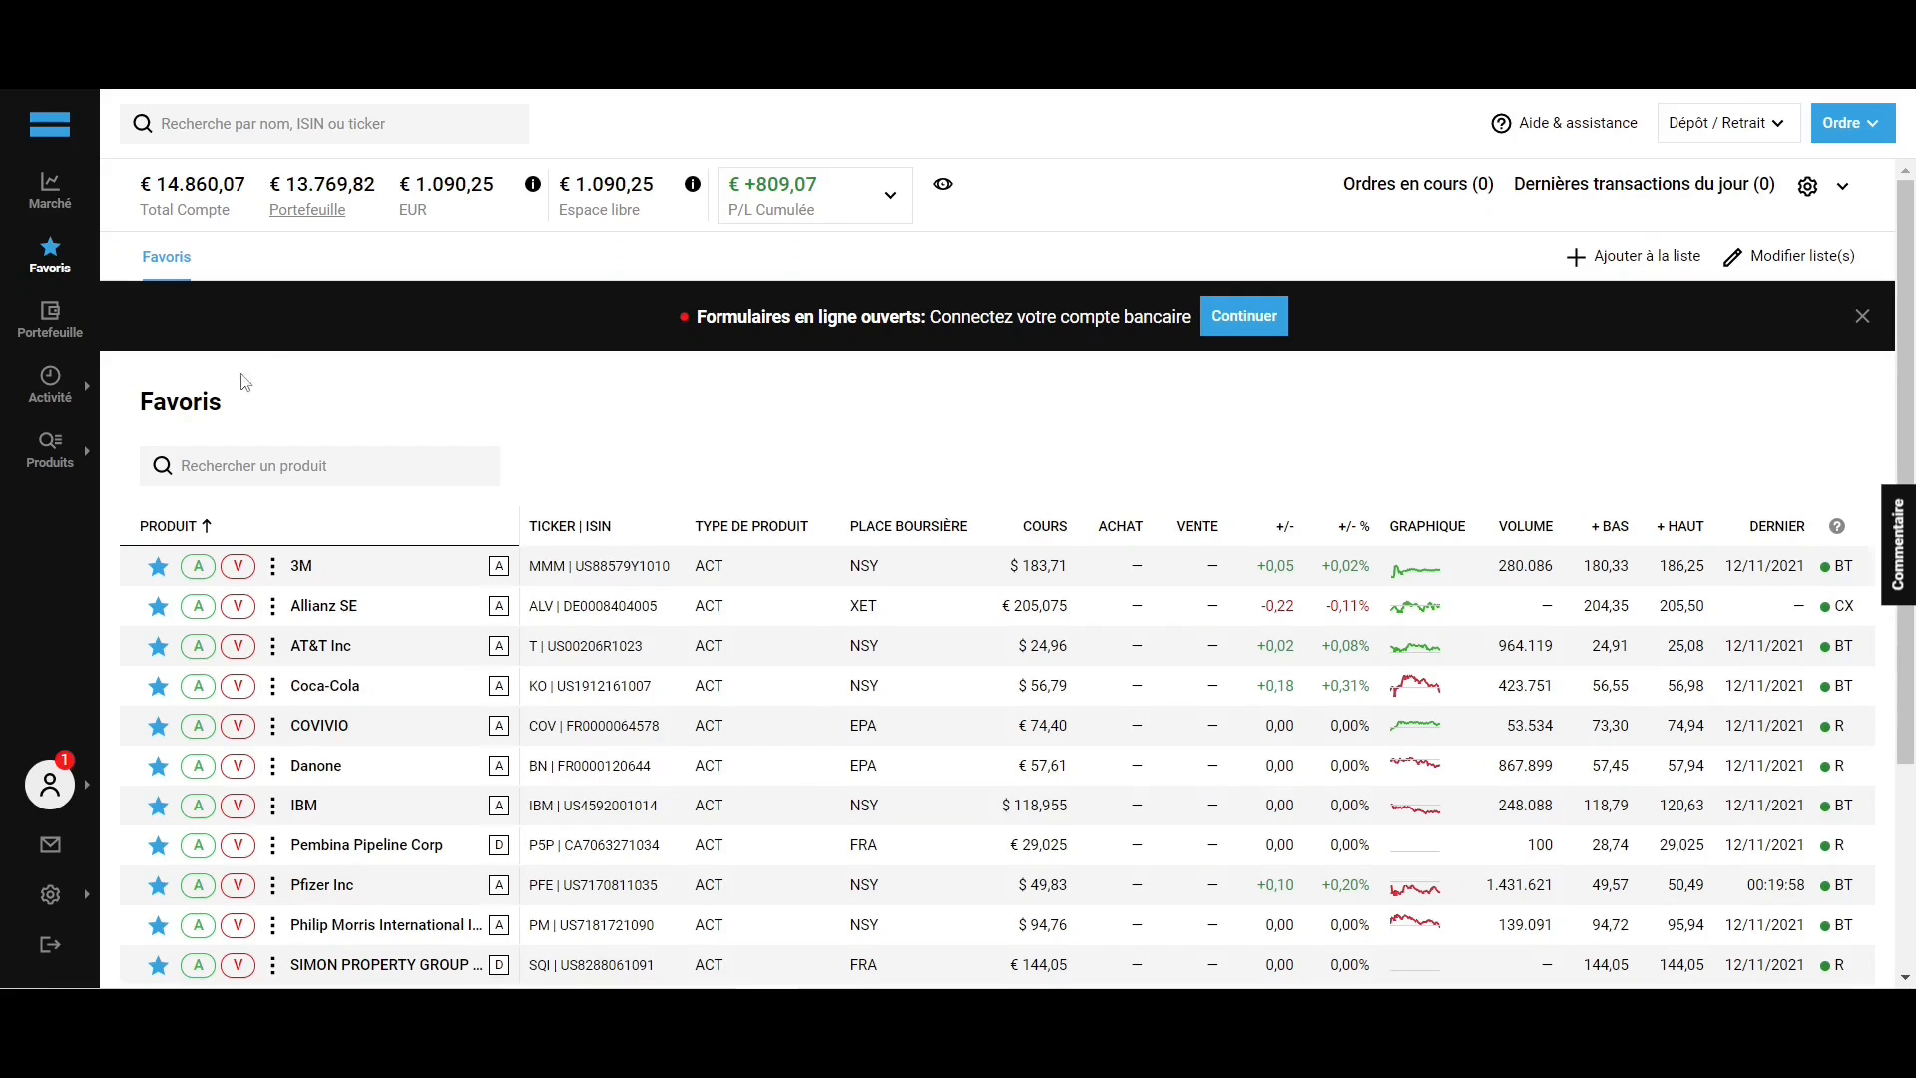
# Browse the product categories and list all stocks for France.
pyautogui.moveTo(42, 464)
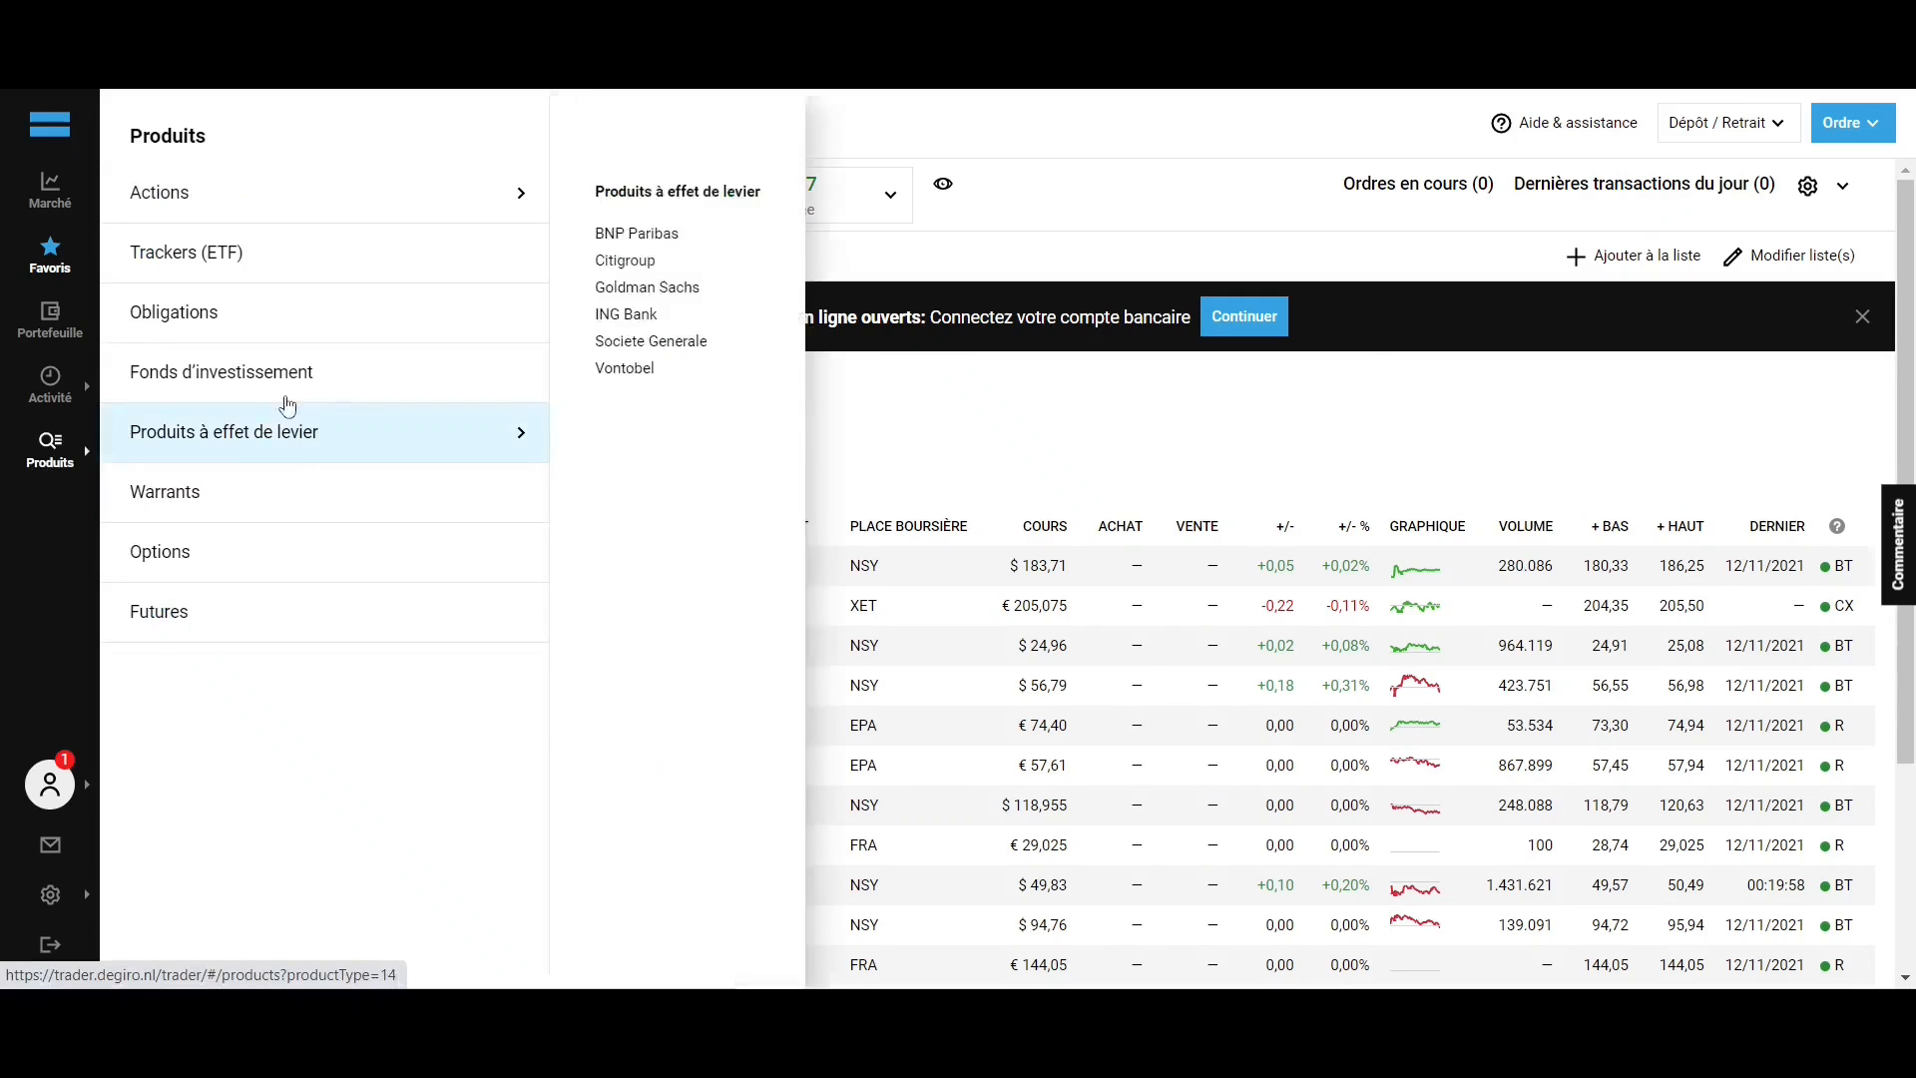
pyautogui.moveTo(342, 192)
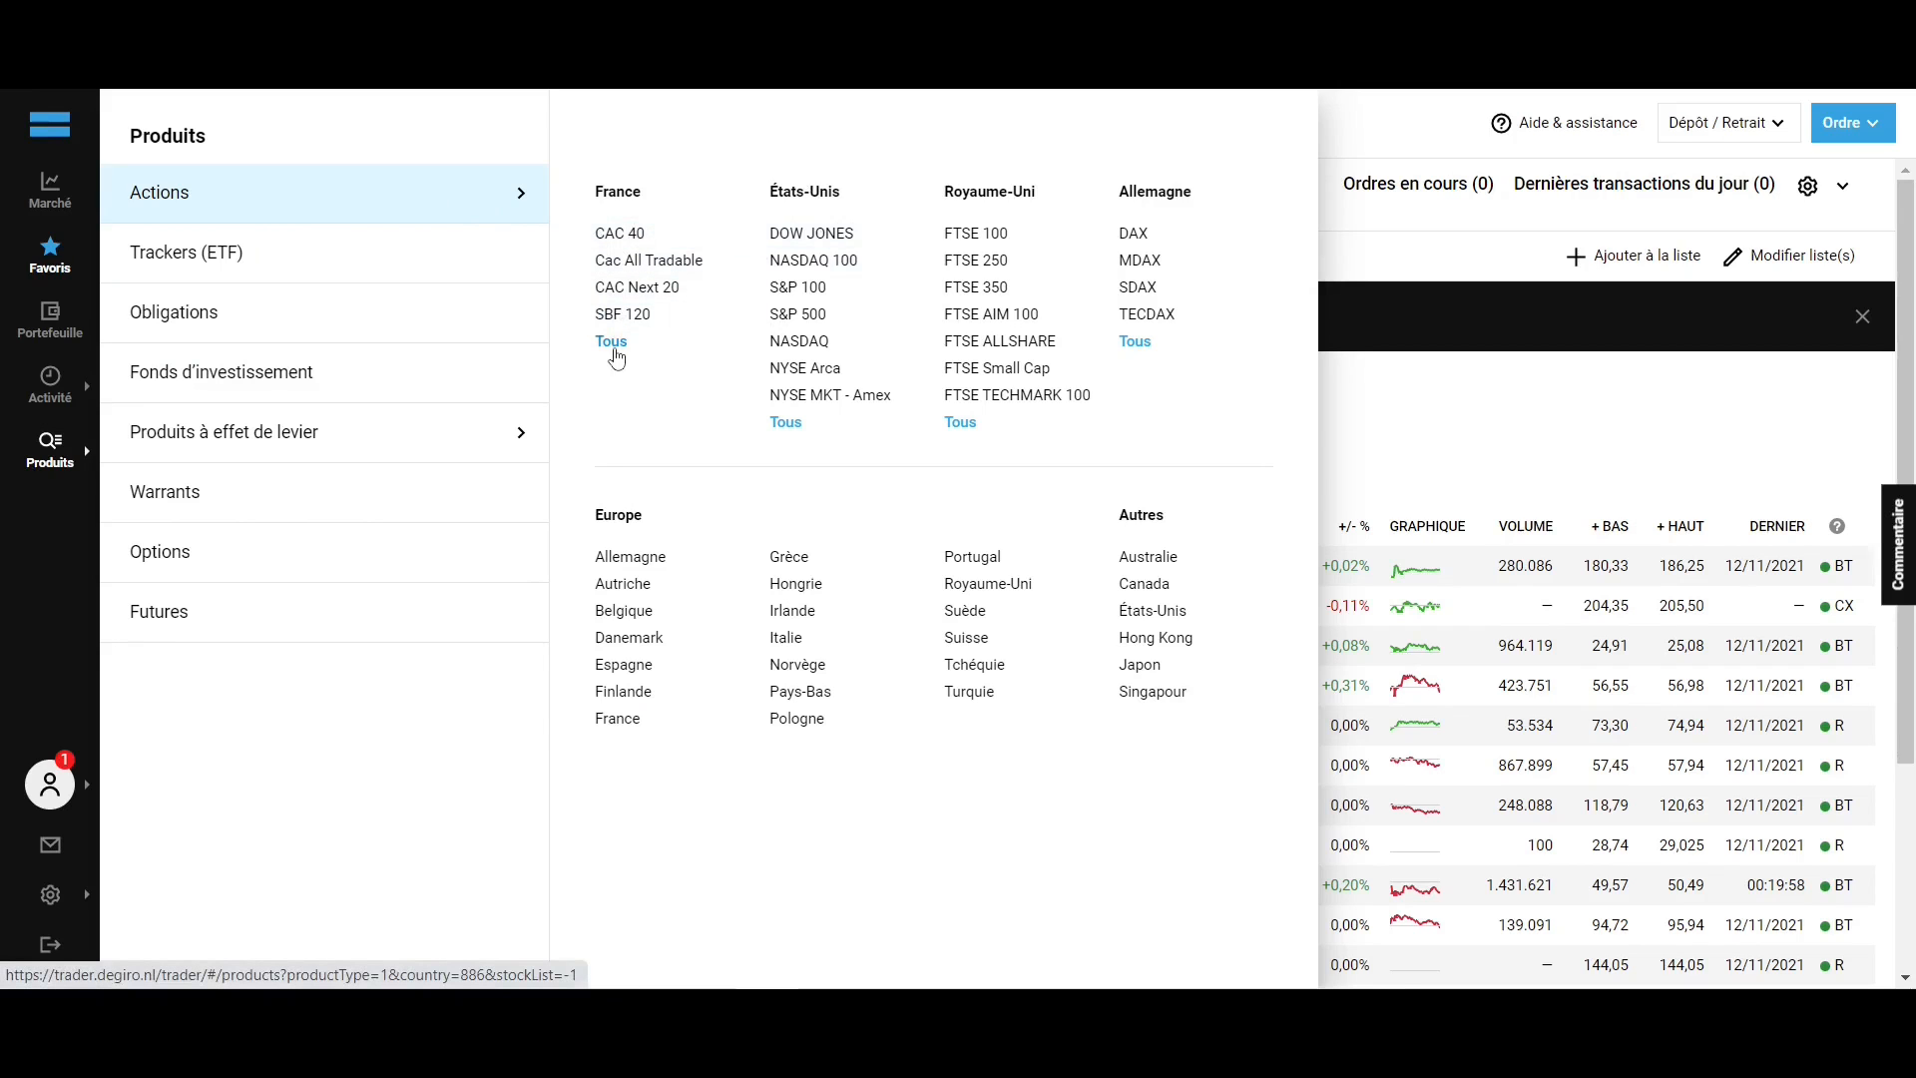
pyautogui.click(611, 342)
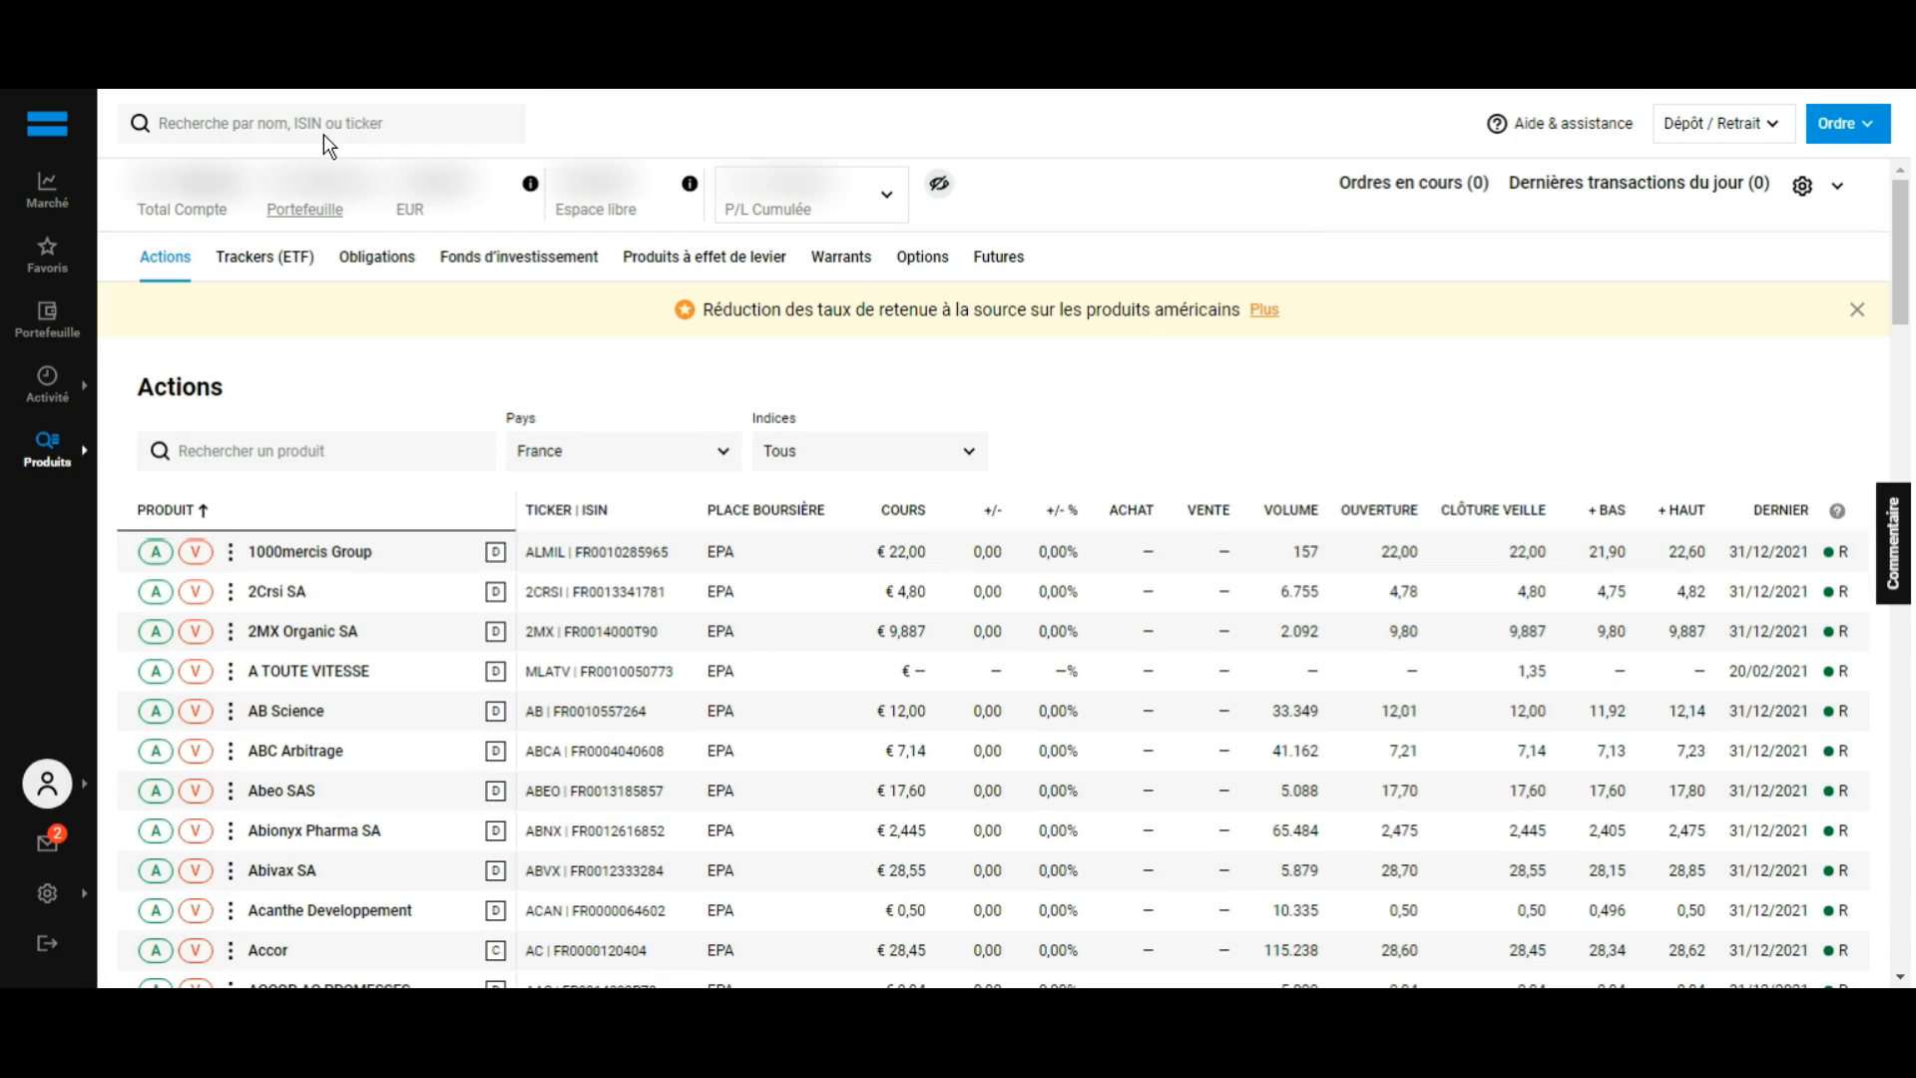
# Search for "Delivery Hero SE" and open the product page of its Xetra DHER listing.
pyautogui.click(405, 138)
pyautogui.write('Delivery Hero SE')
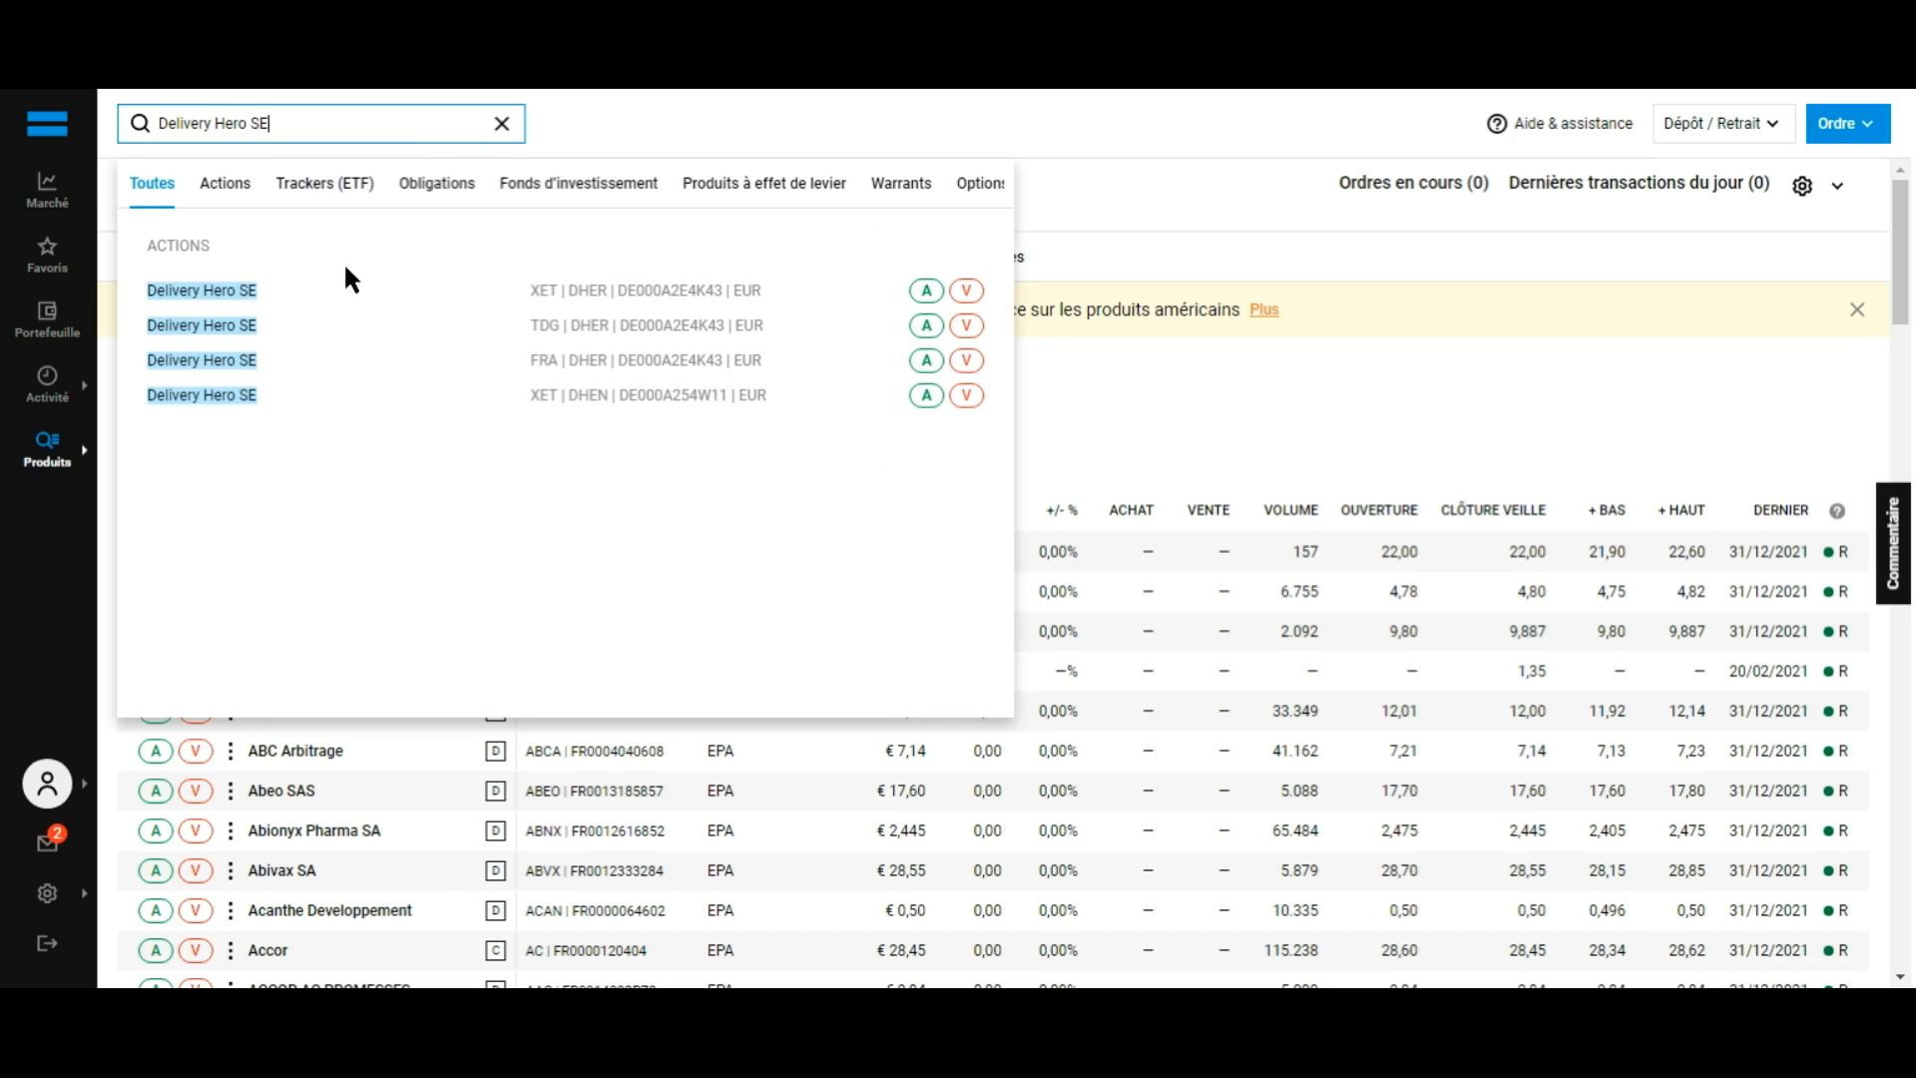
pyautogui.click(343, 303)
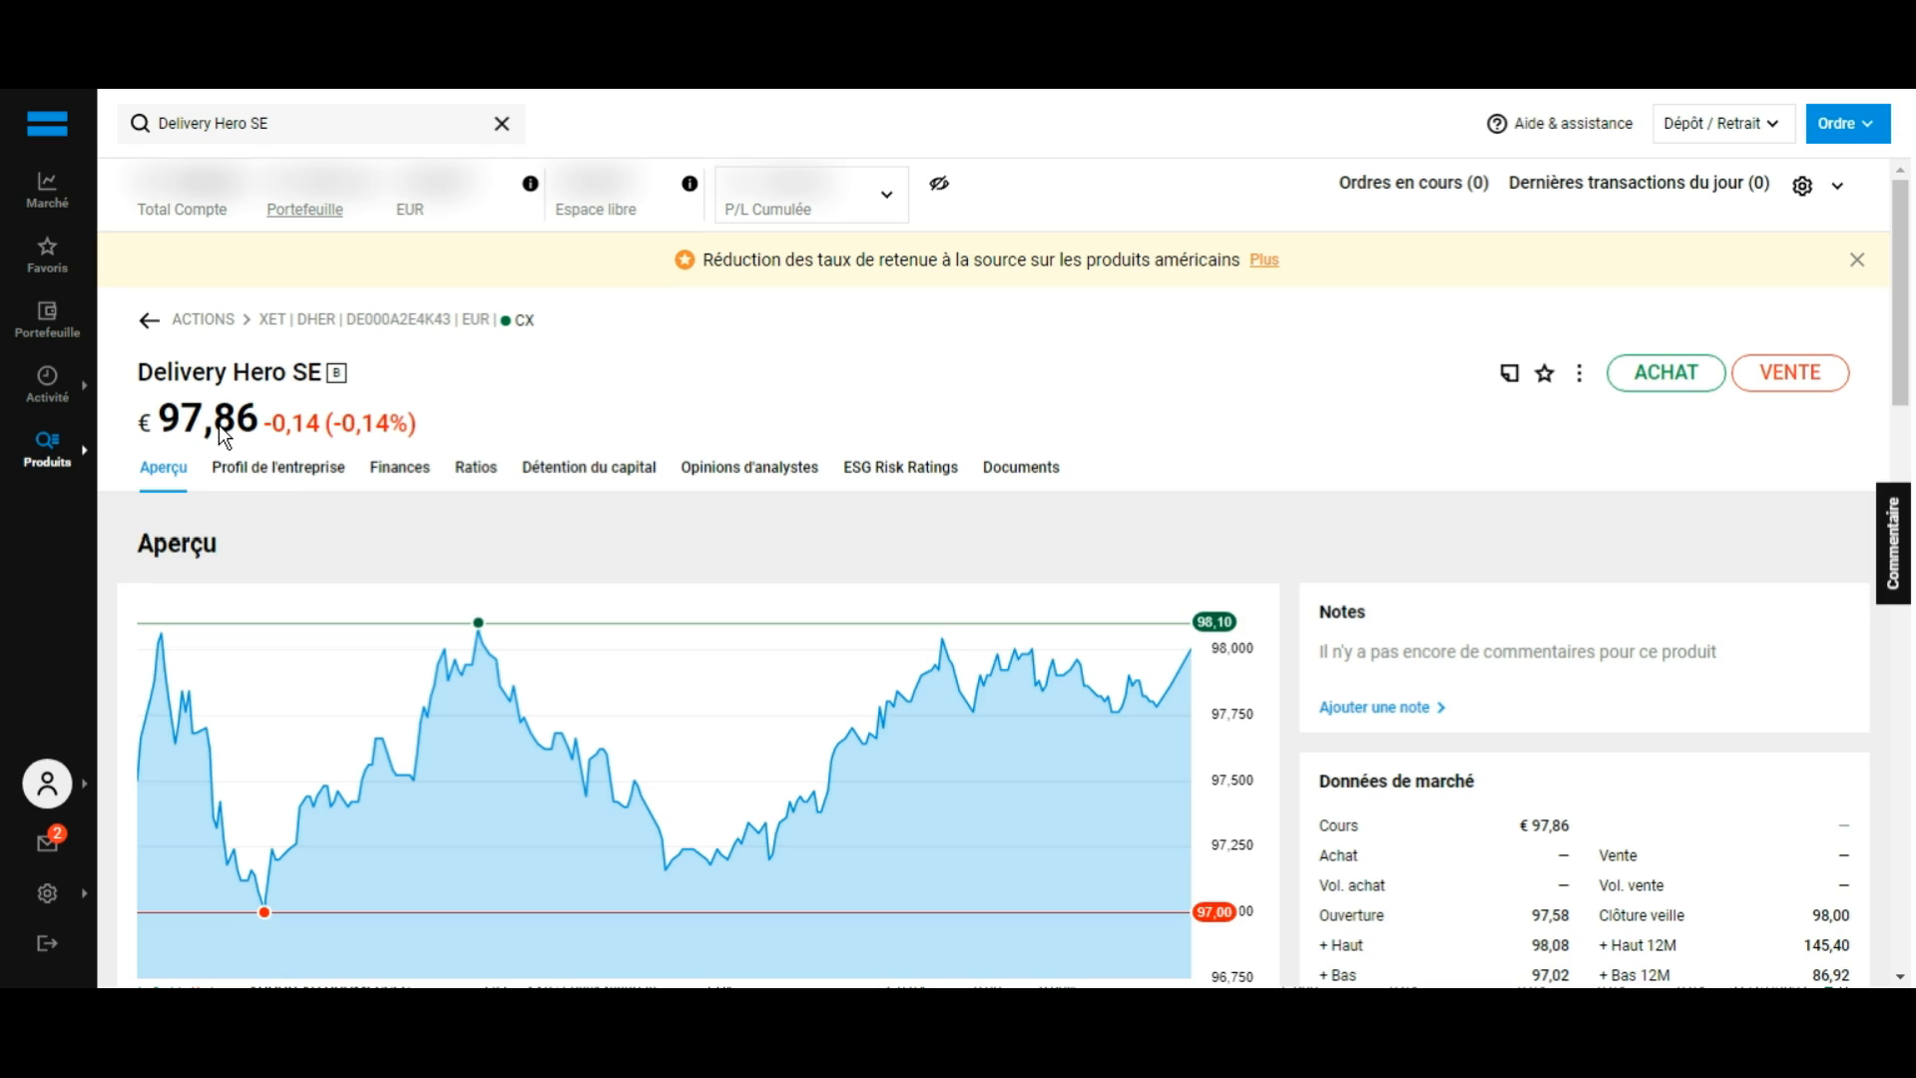
# Examine the Delivery Hero SE price chart, news and market data, check its Finances section, and return to the overview.
pyautogui.scroll(-1, 219, 423)
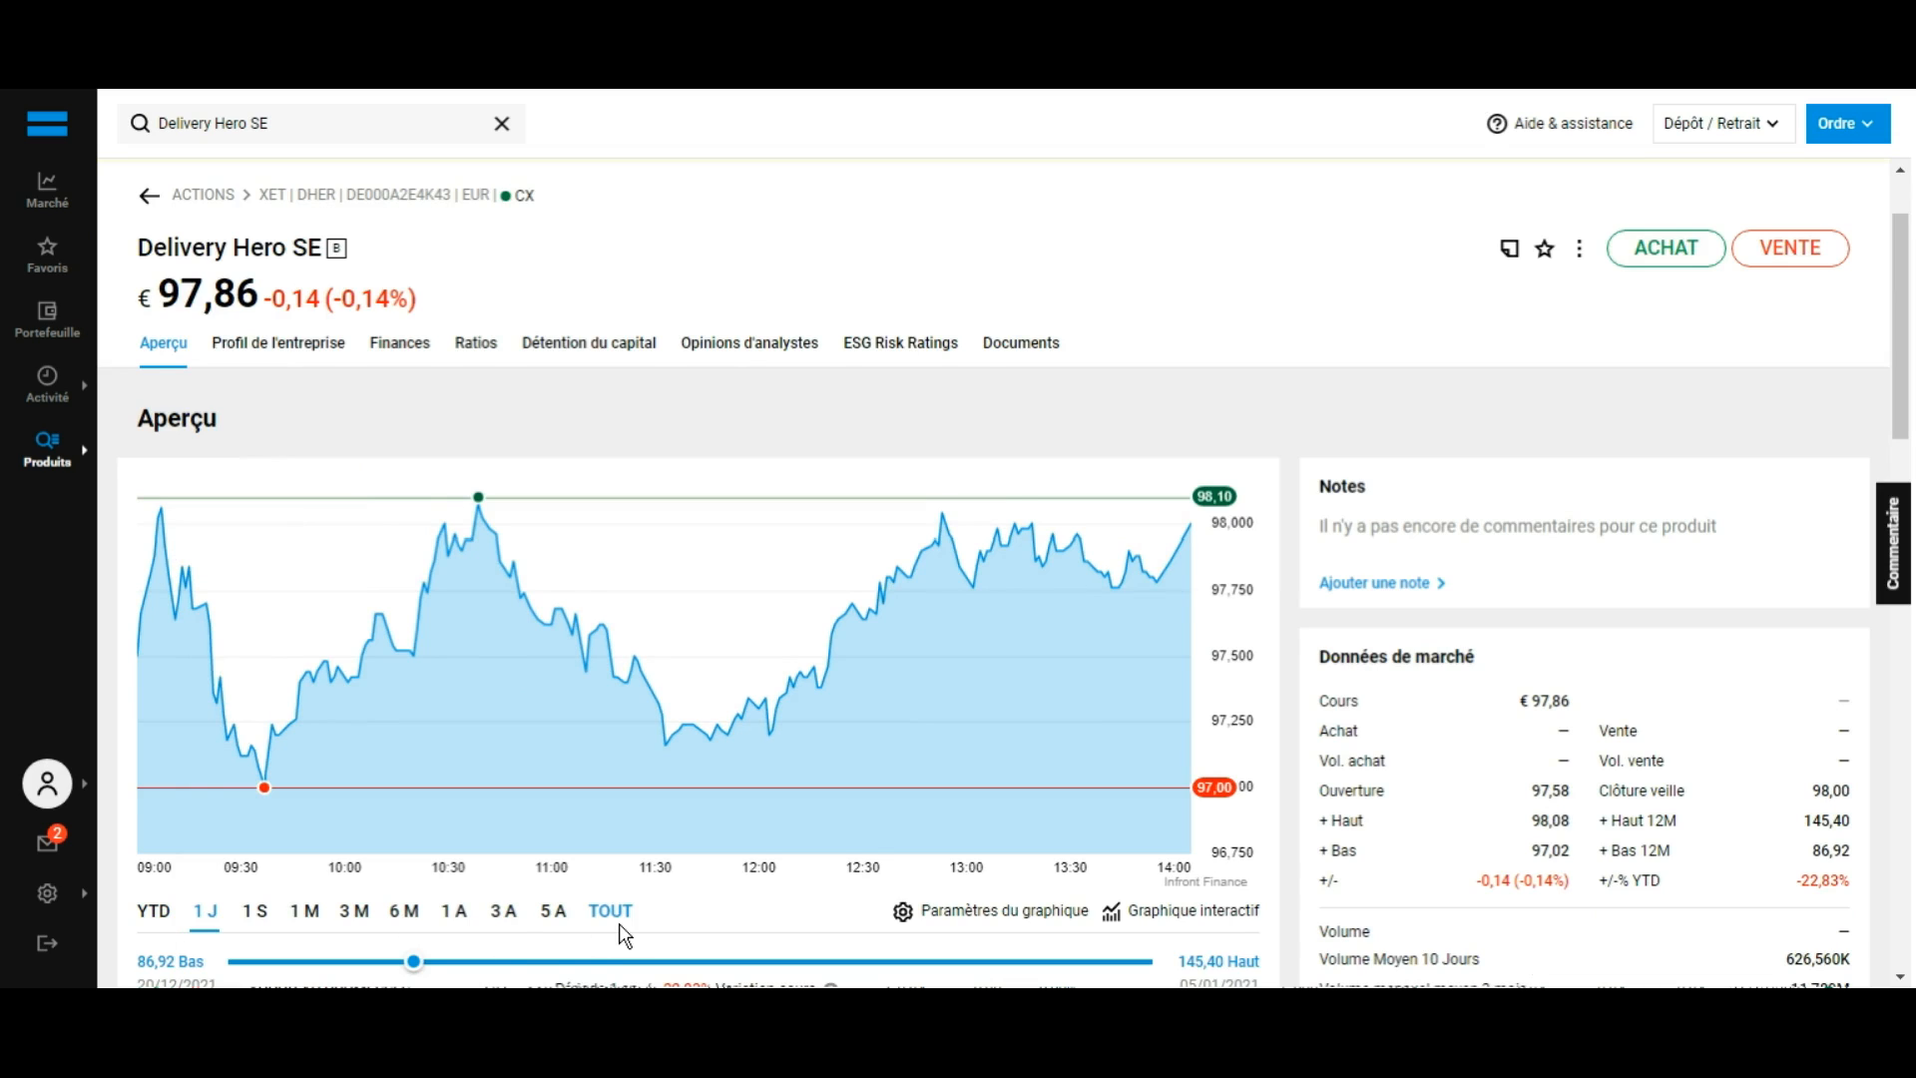
pyautogui.scroll(-4, 619, 924)
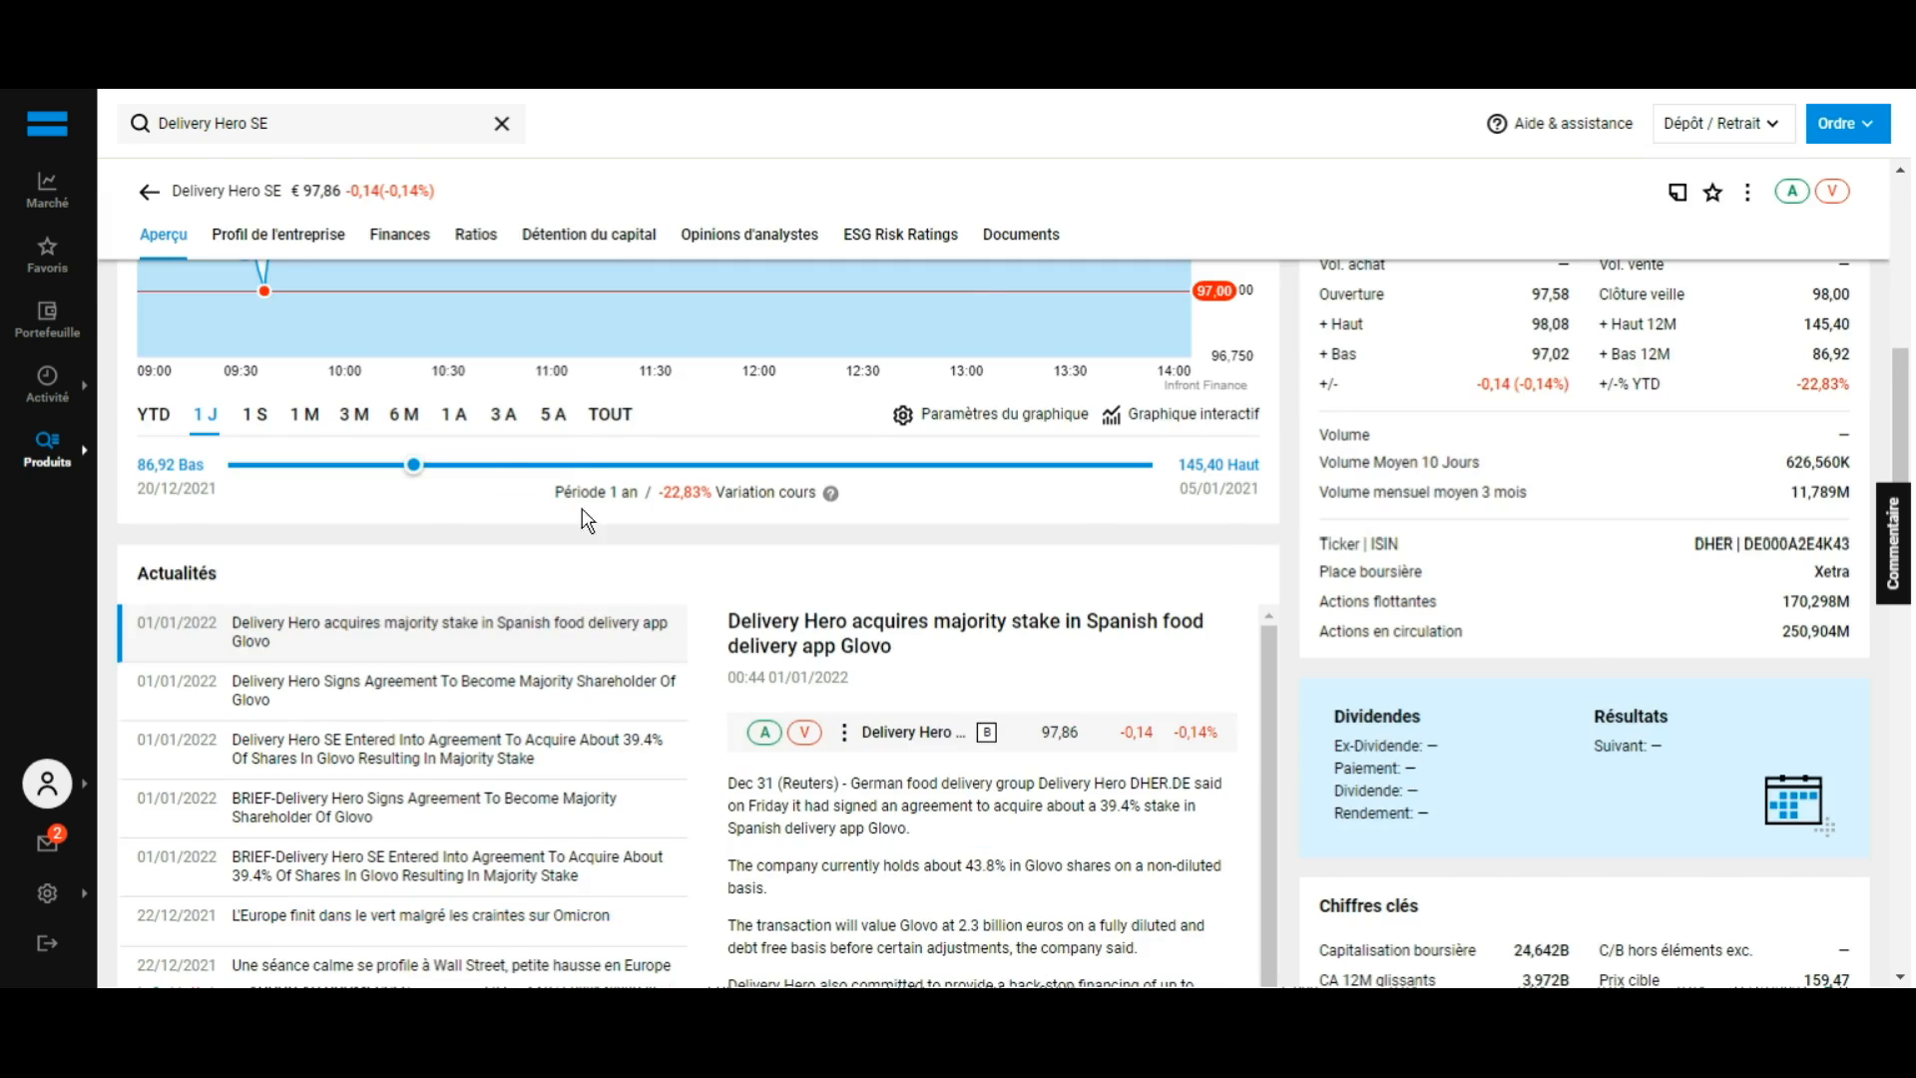
pyautogui.scroll(3, 582, 507)
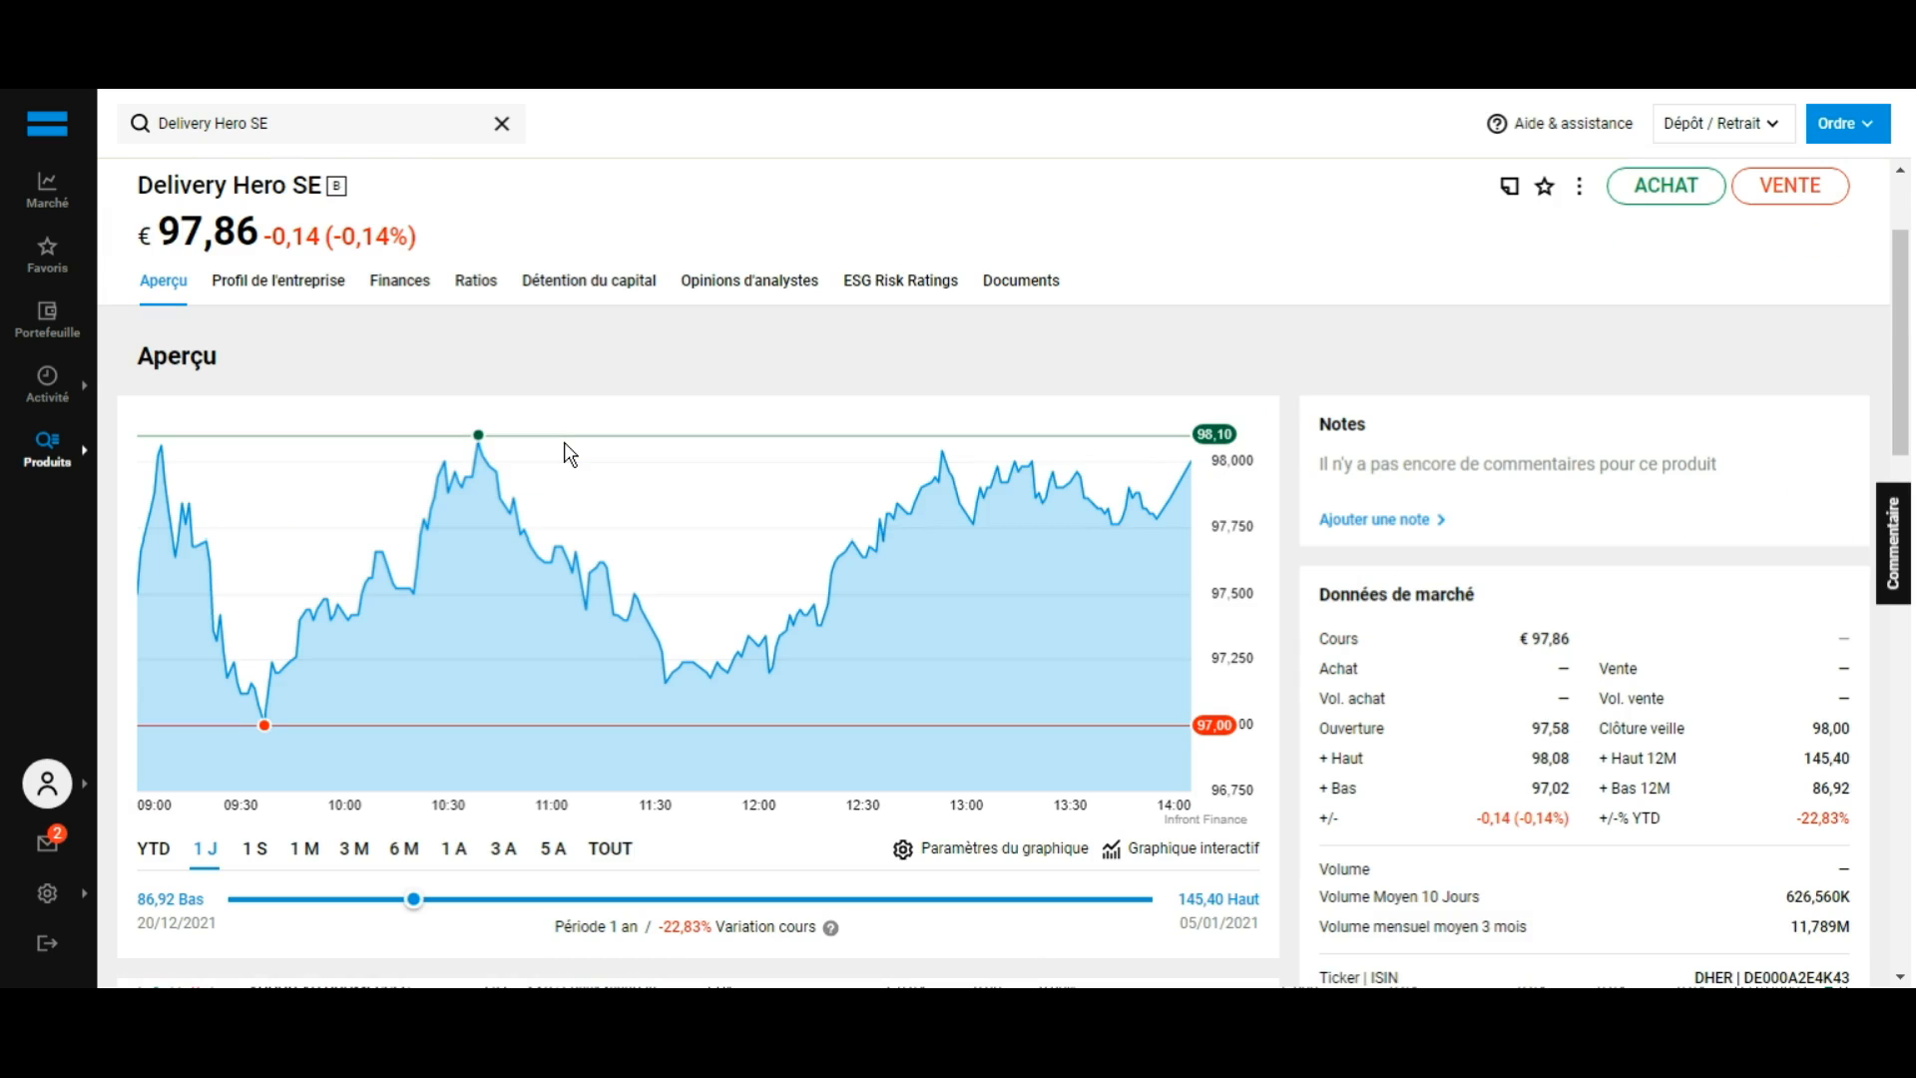
pyautogui.click(399, 282)
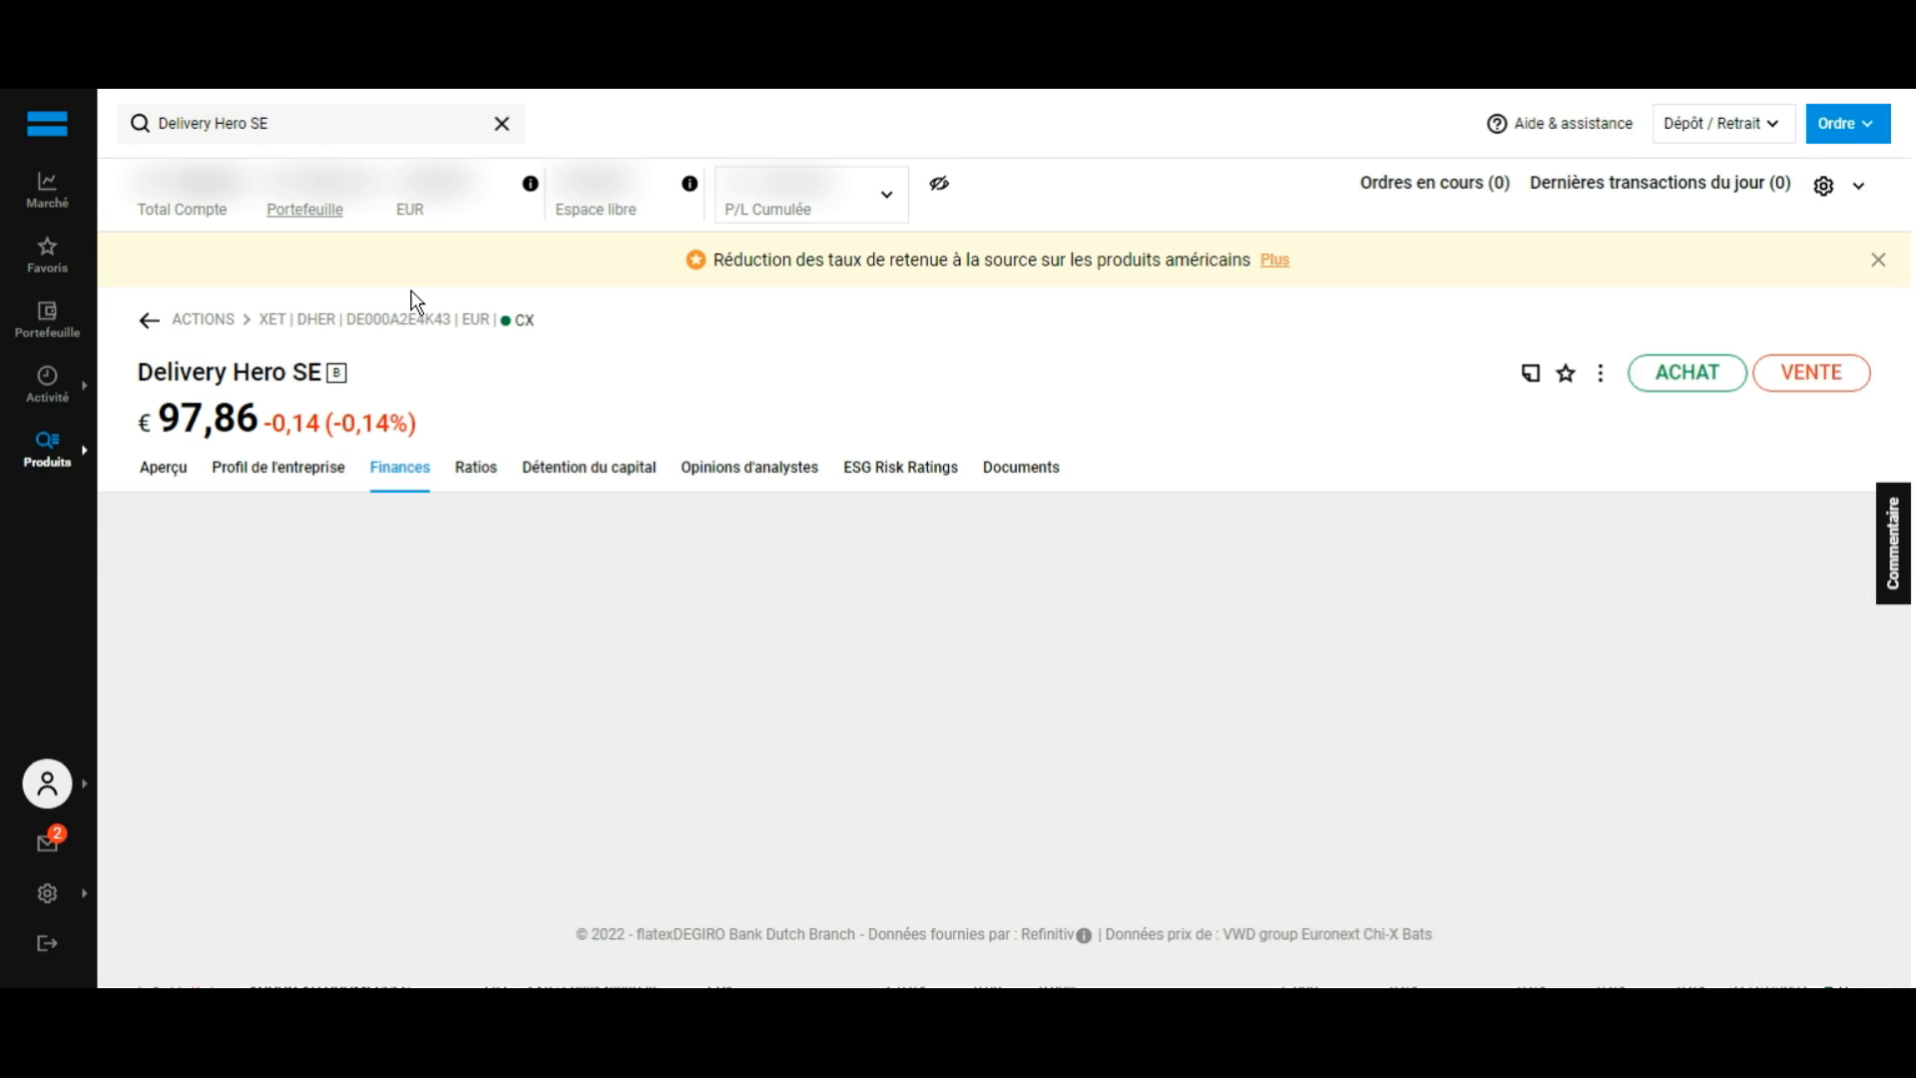
pyautogui.click(164, 468)
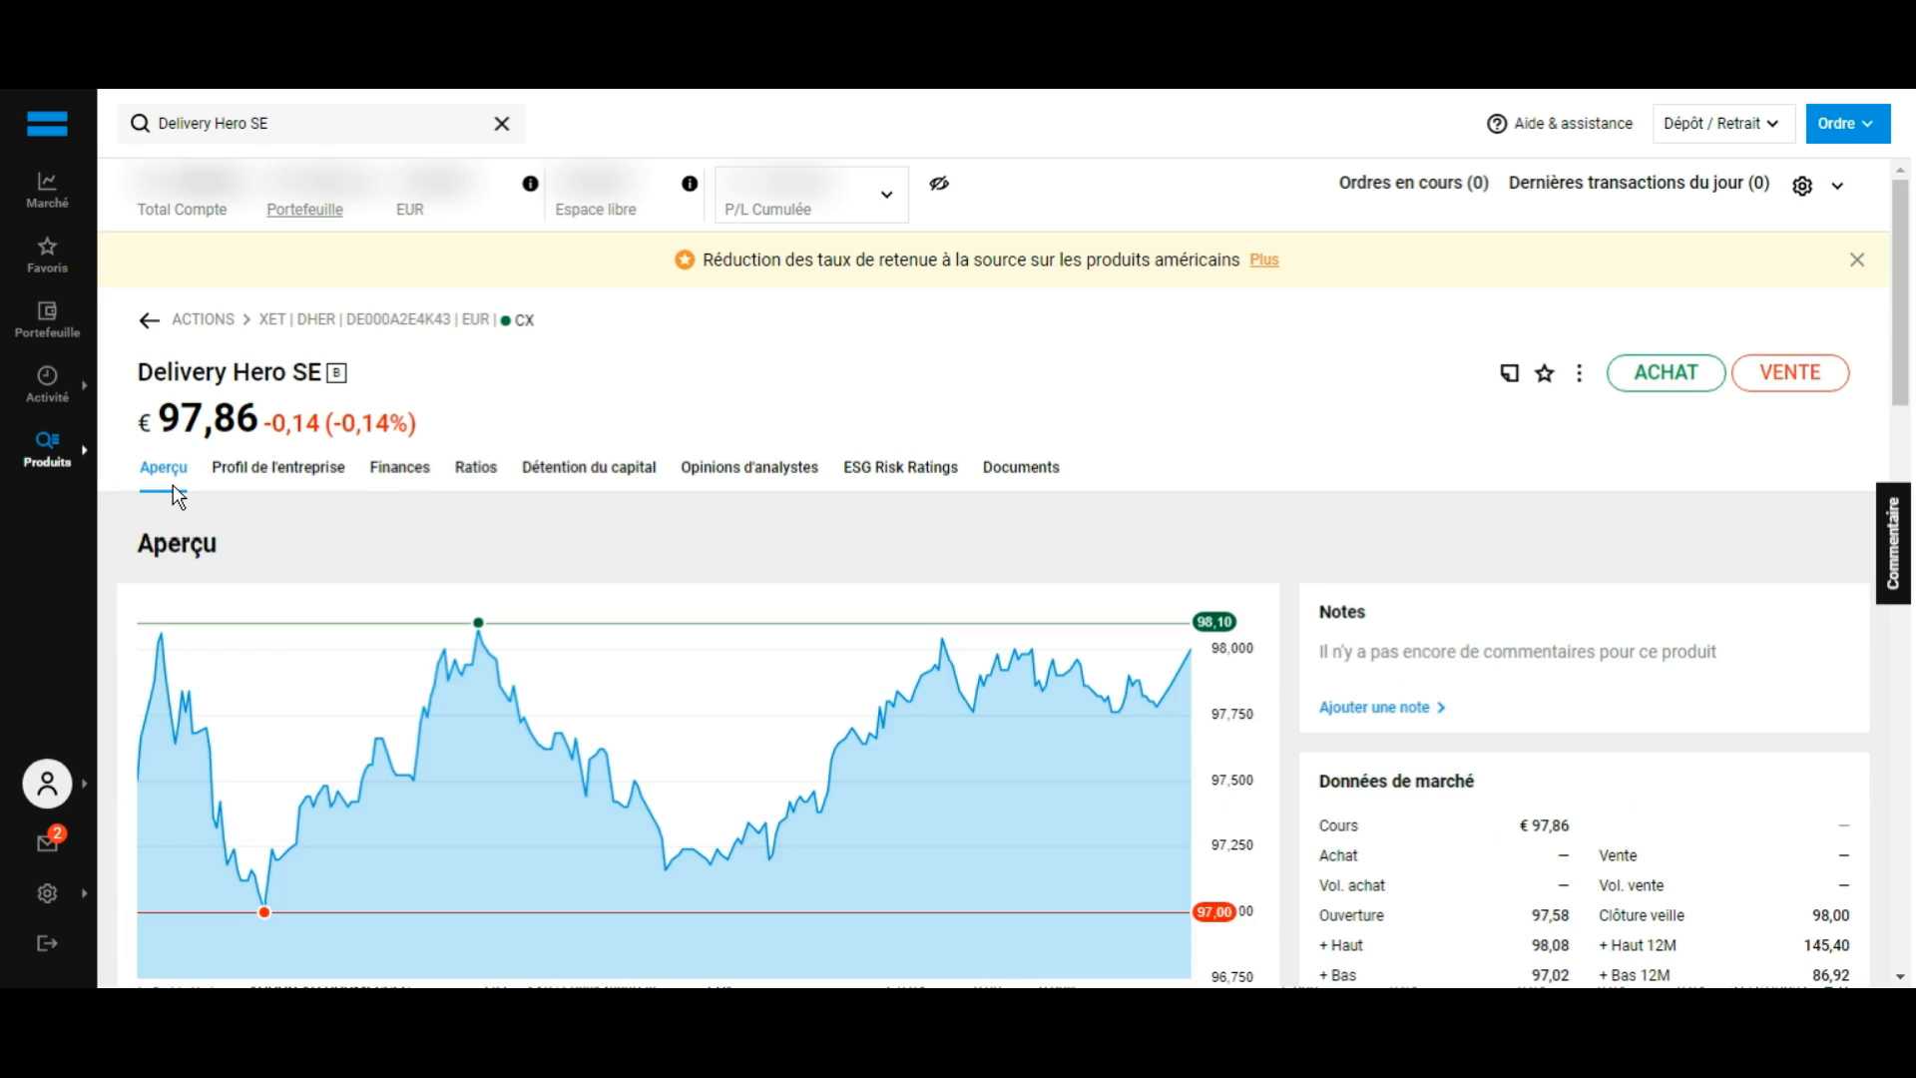
# Fill in a buy order for Delivery Hero SE with order type Au marché and quantity 1, and close it without submitting.
pyautogui.click(1666, 383)
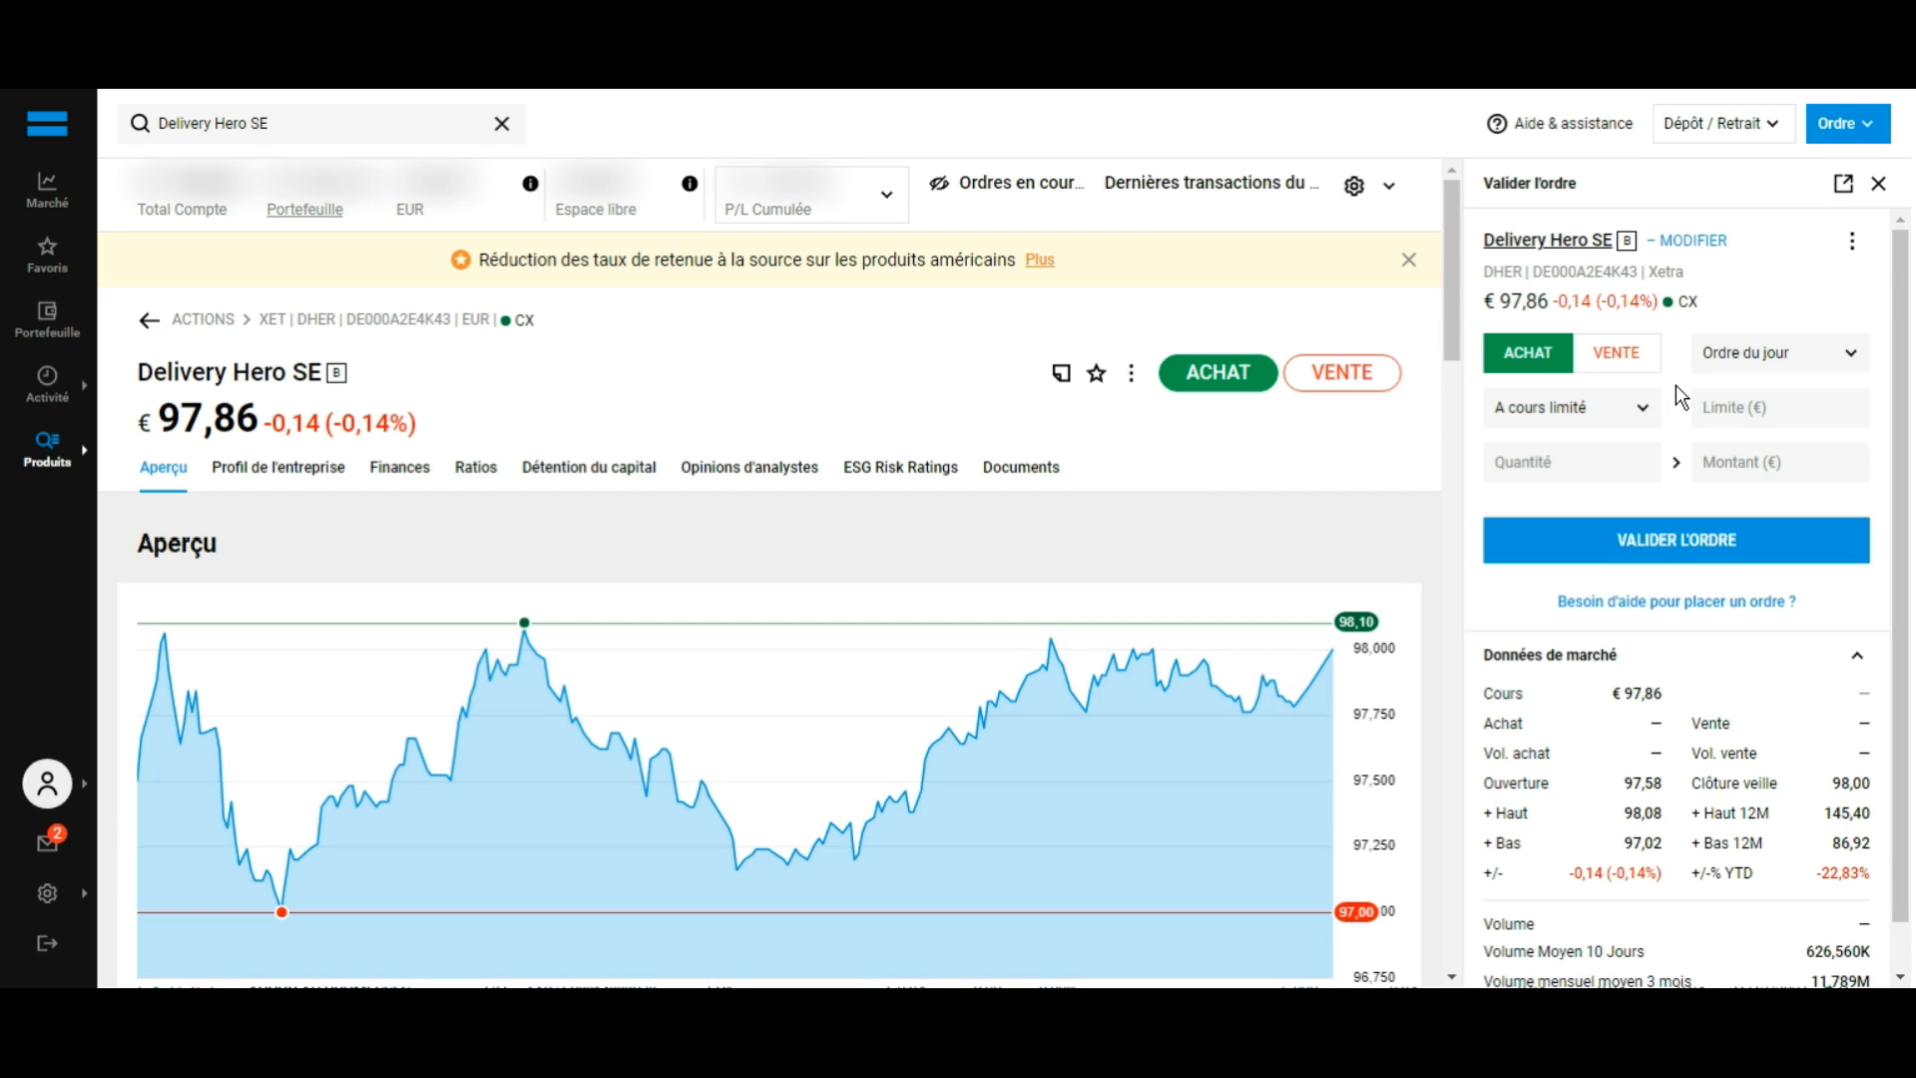
pyautogui.click(1597, 411)
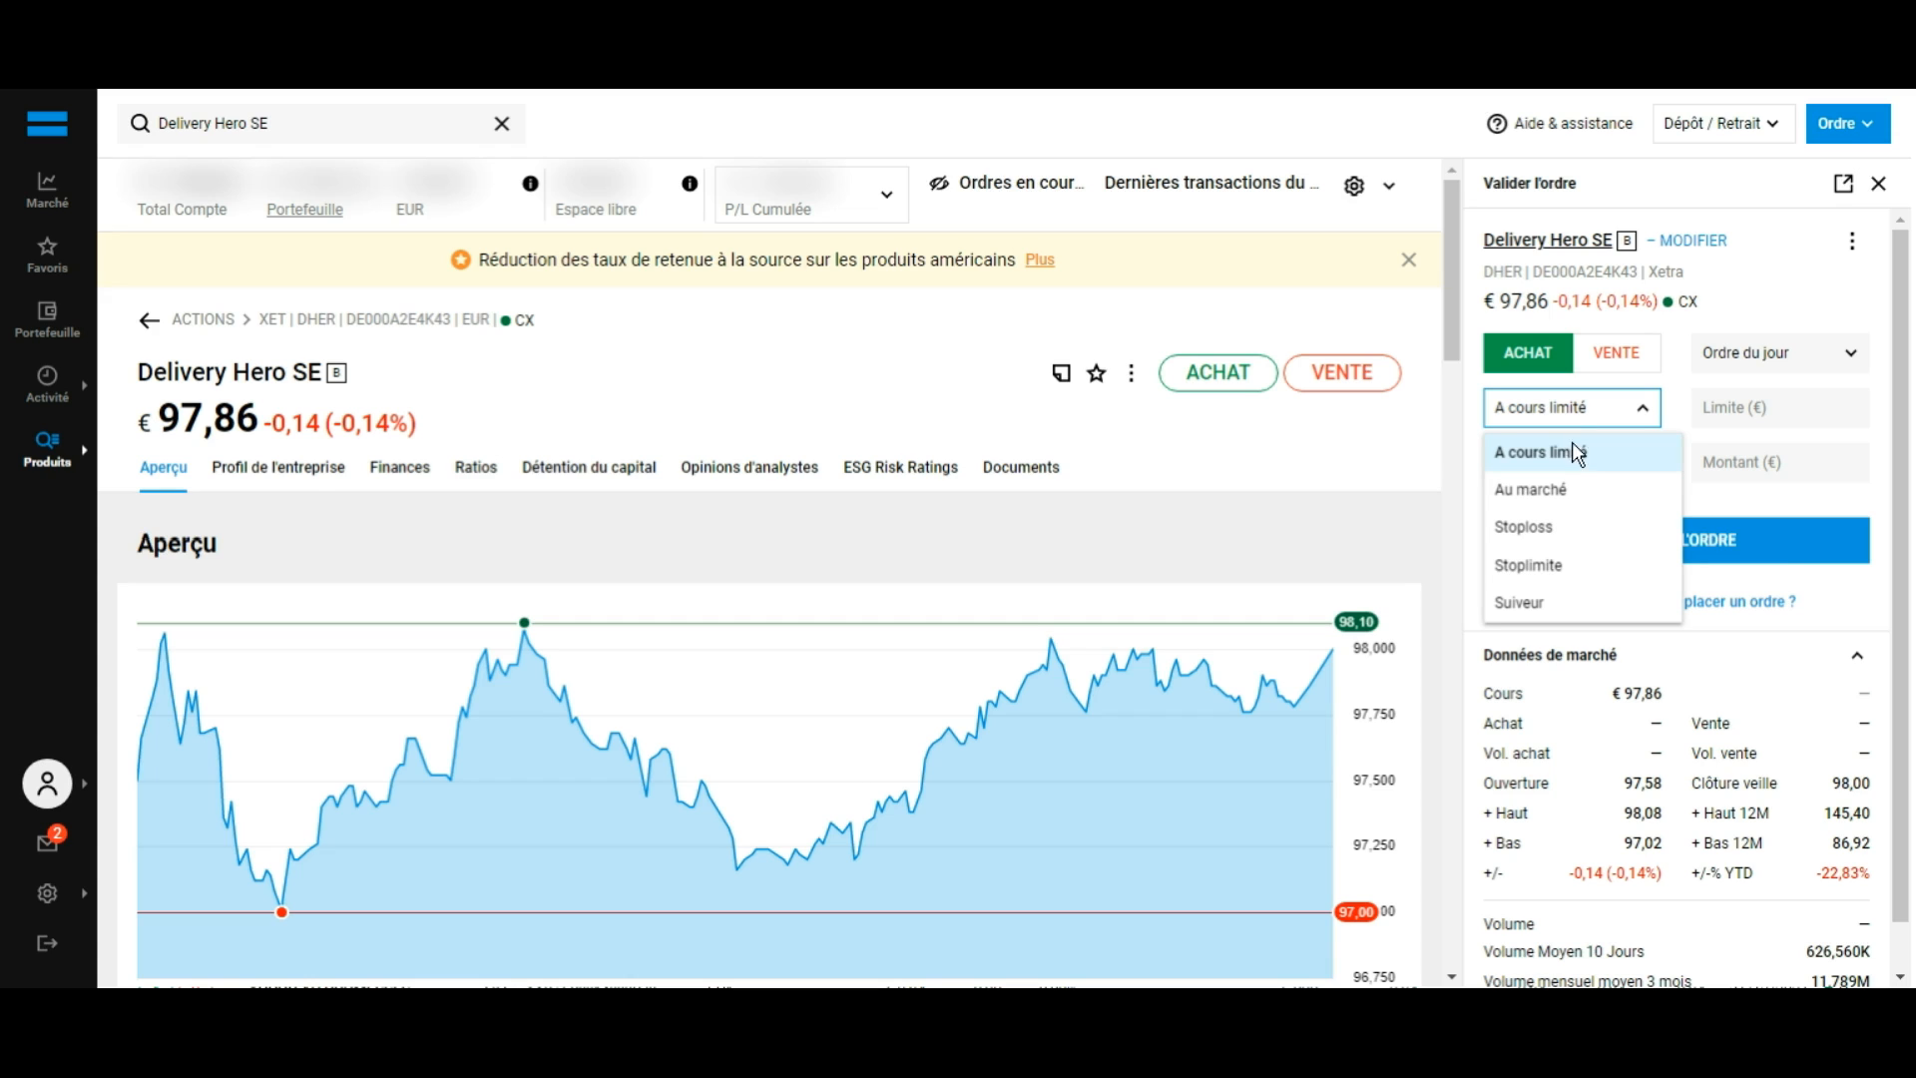
pyautogui.click(1590, 502)
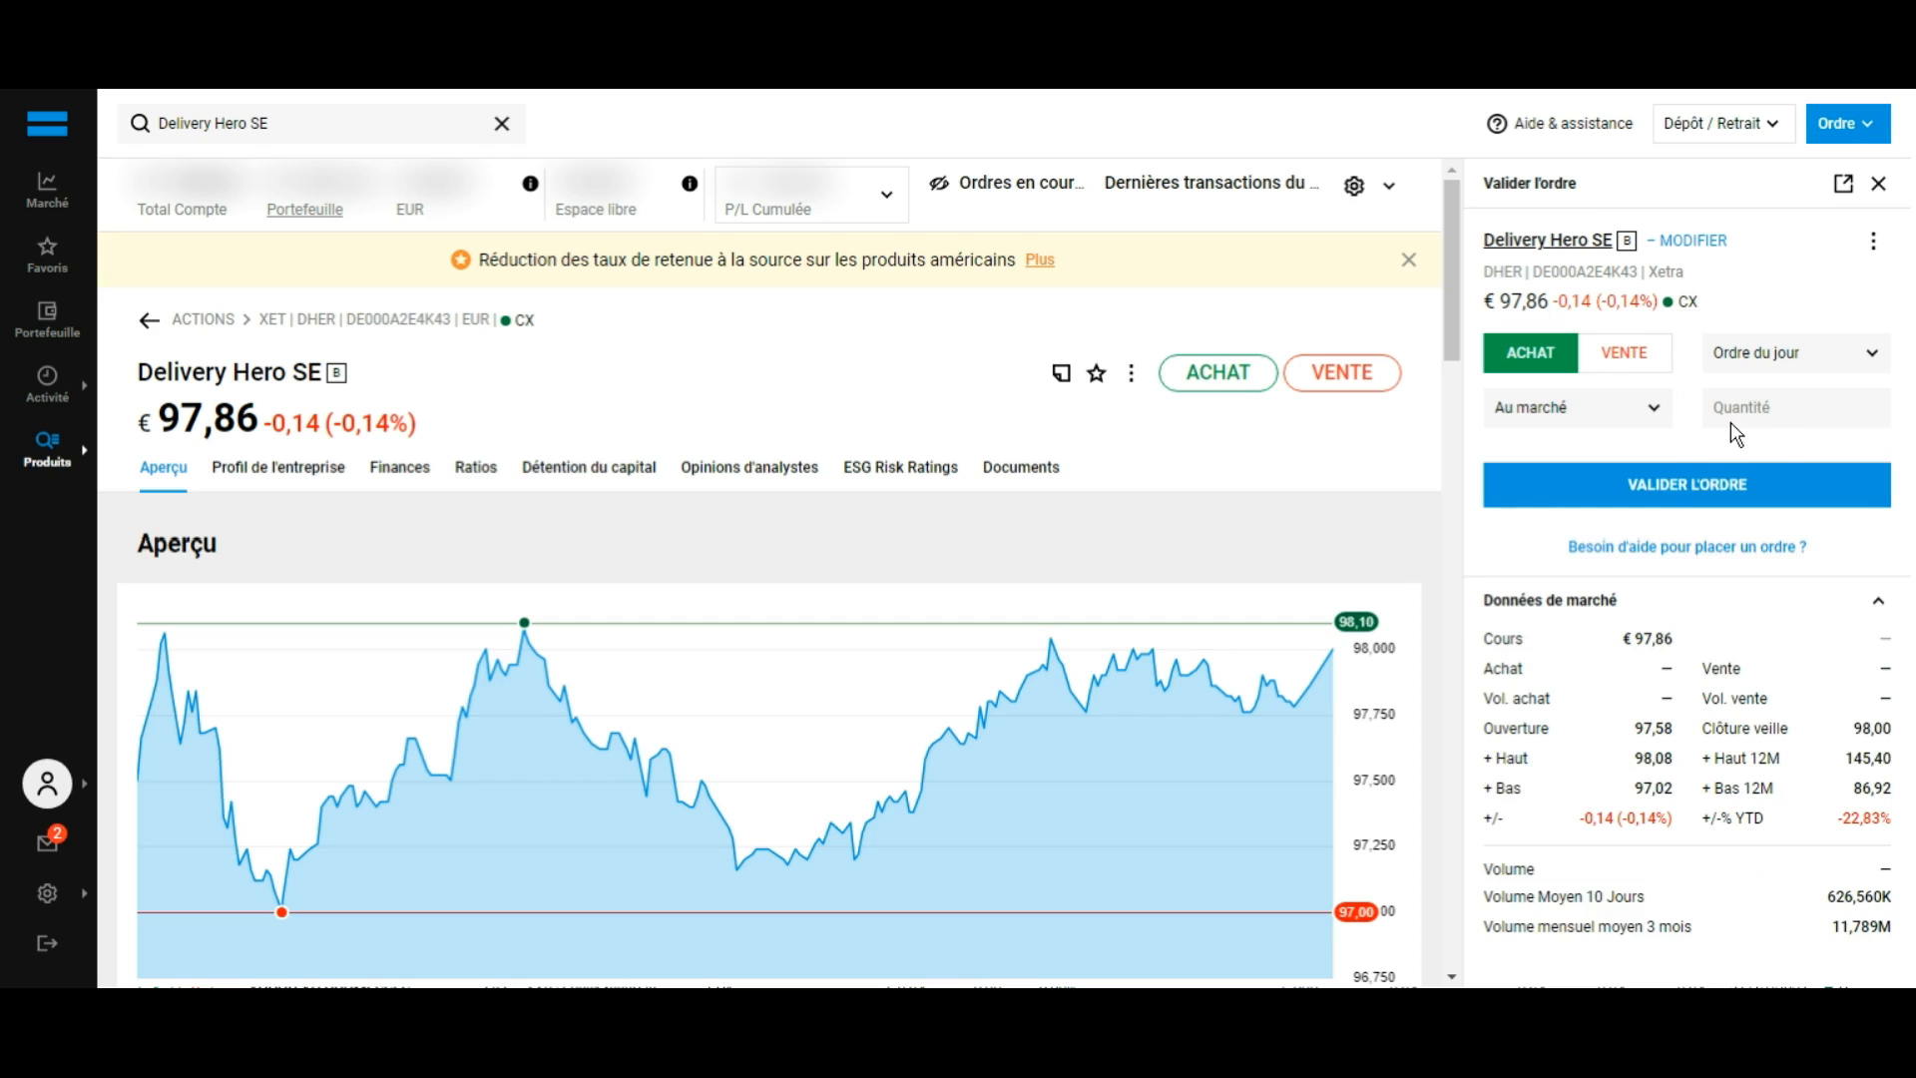
pyautogui.click(1775, 423)
pyautogui.write('1')
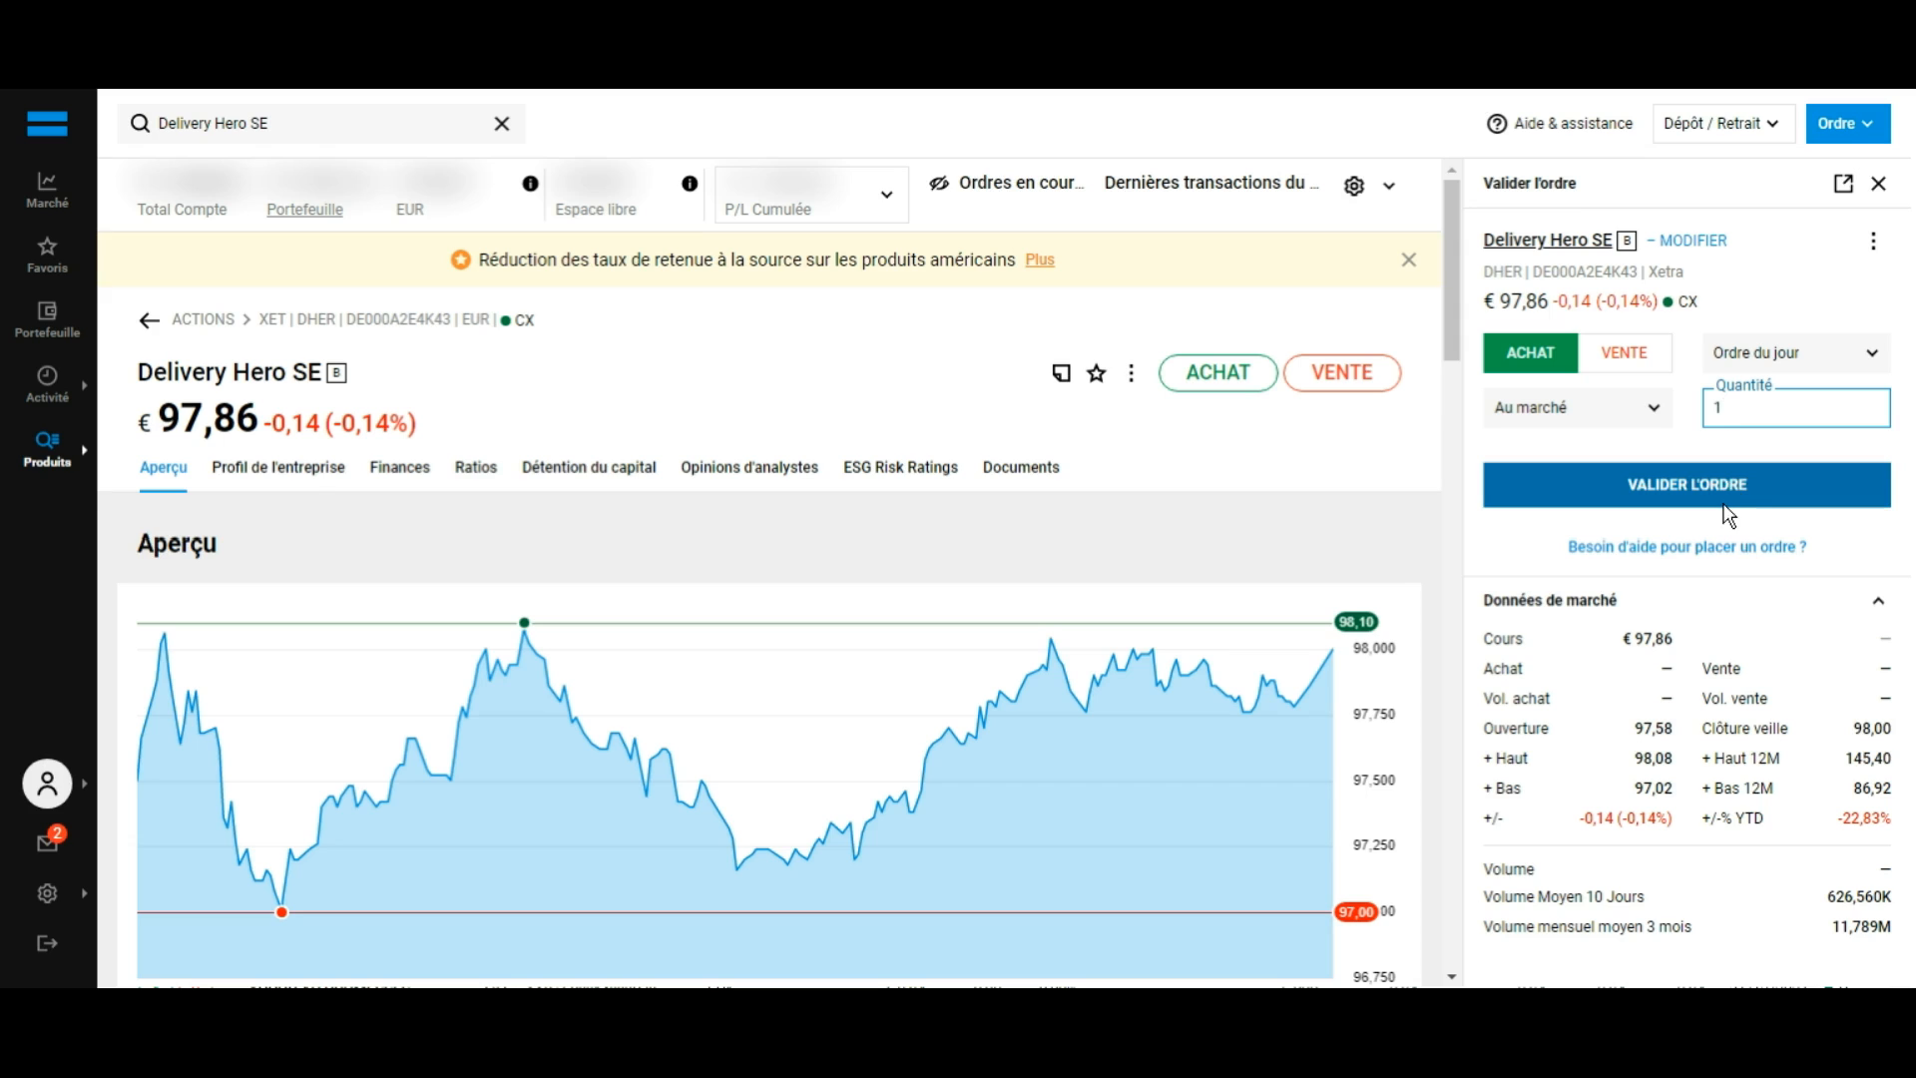
pyautogui.click(1877, 183)
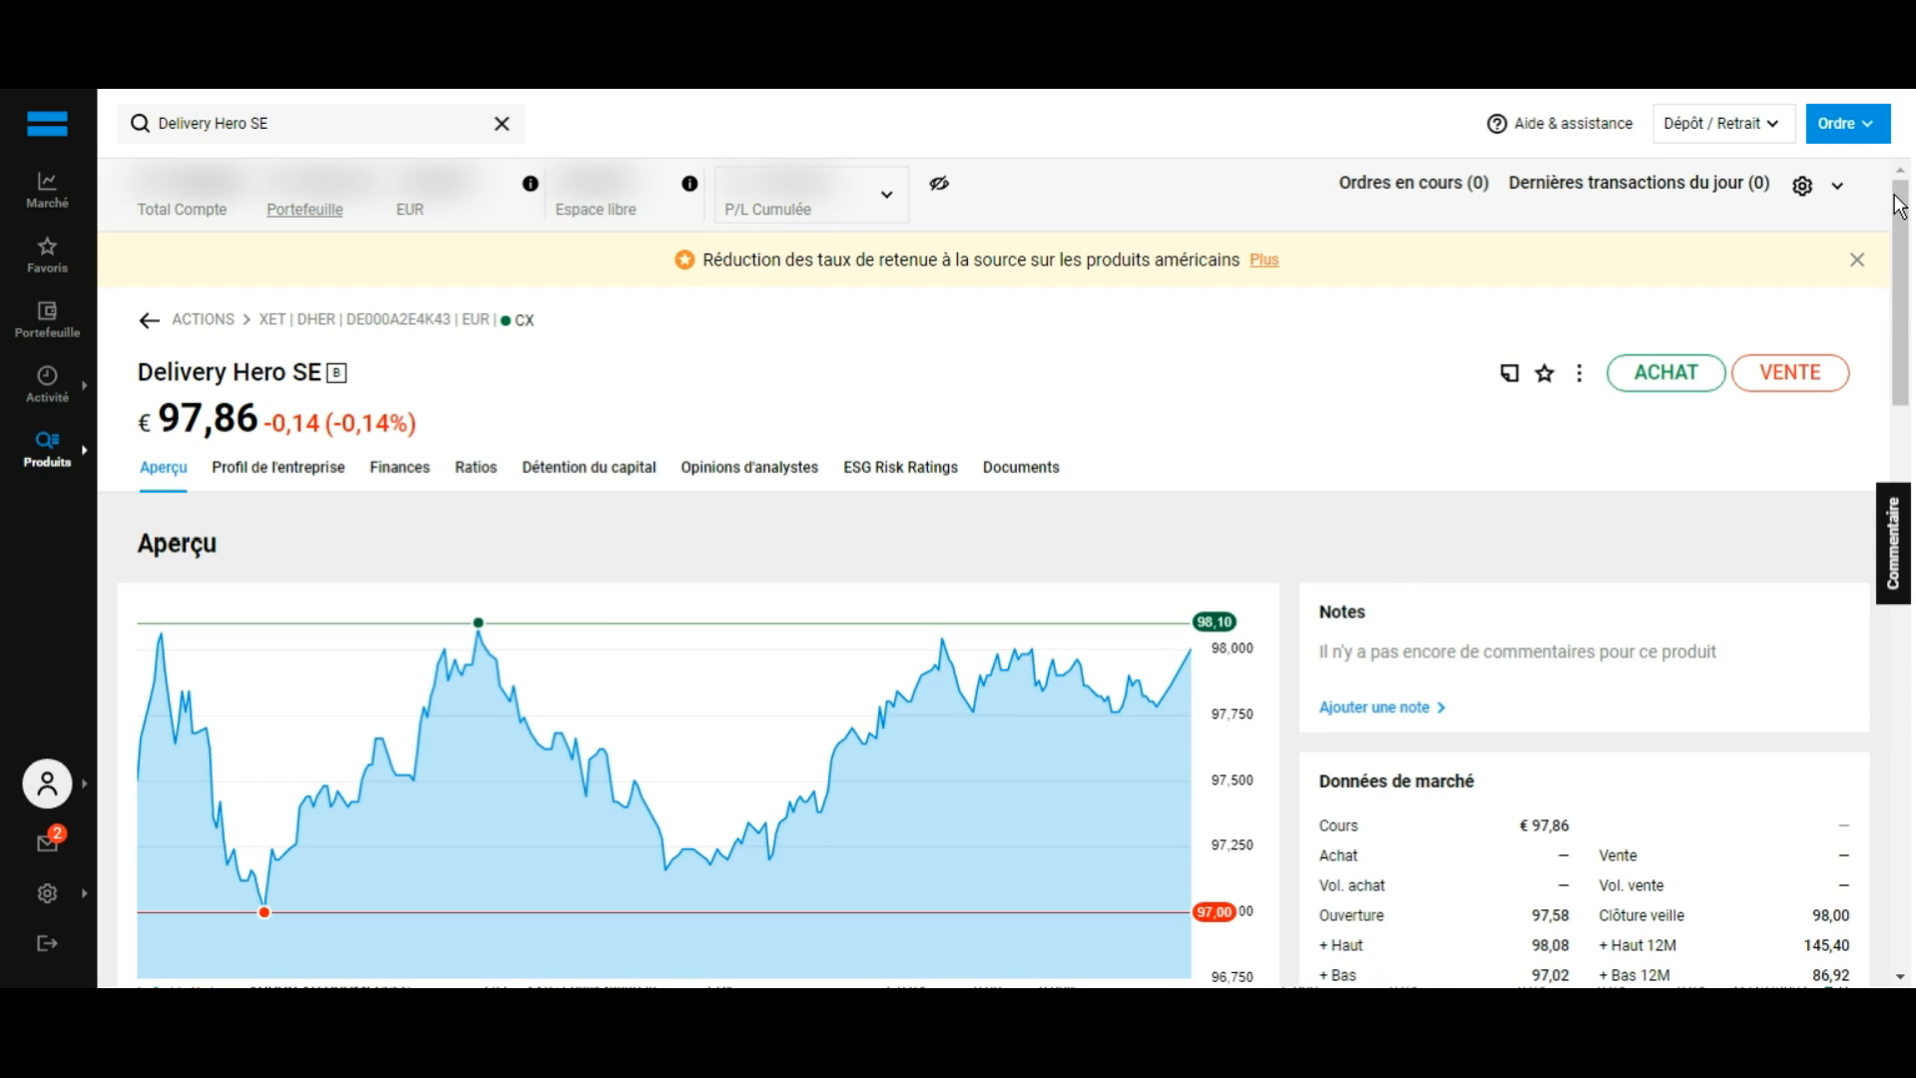
# Open the portfolio and look through the open positions and the upcoming dividends.
pyautogui.click(52, 330)
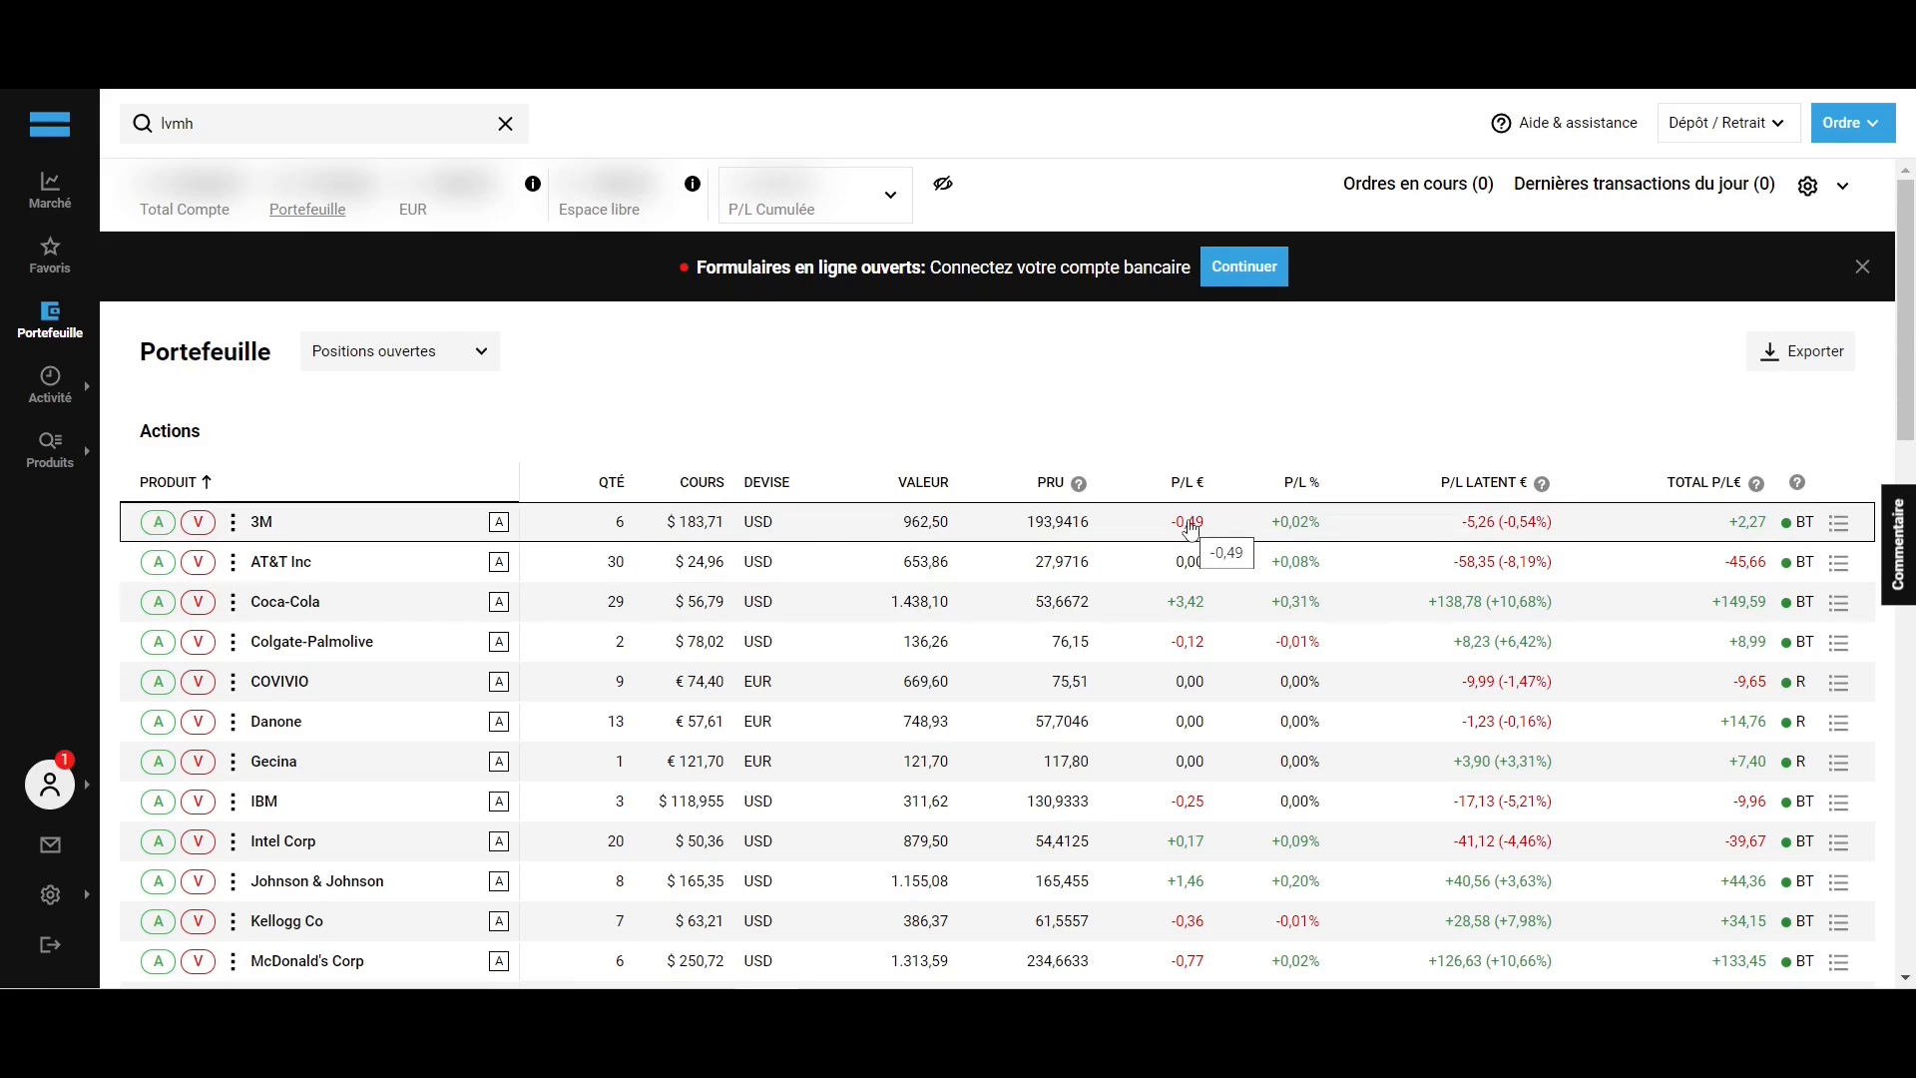
pyautogui.scroll(-10, 1302, 488)
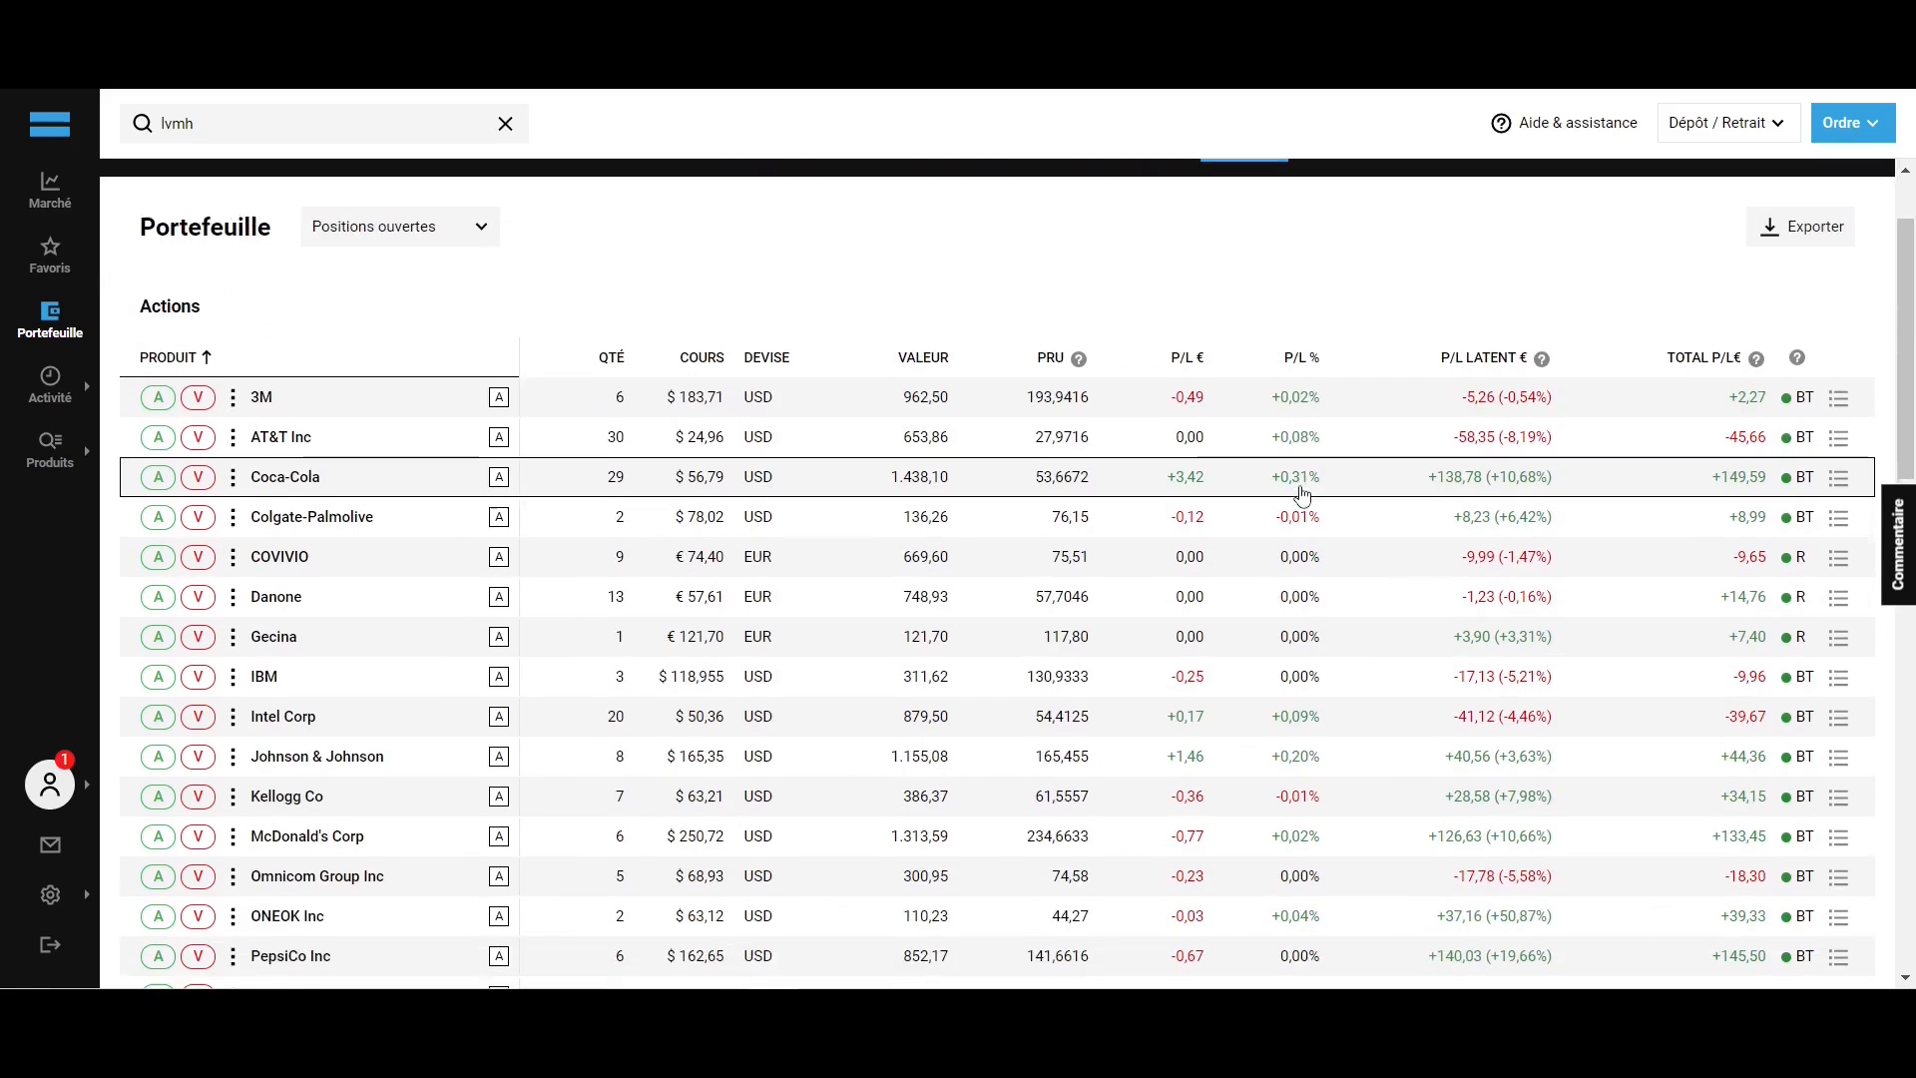
pyautogui.scroll(-7, 1297, 491)
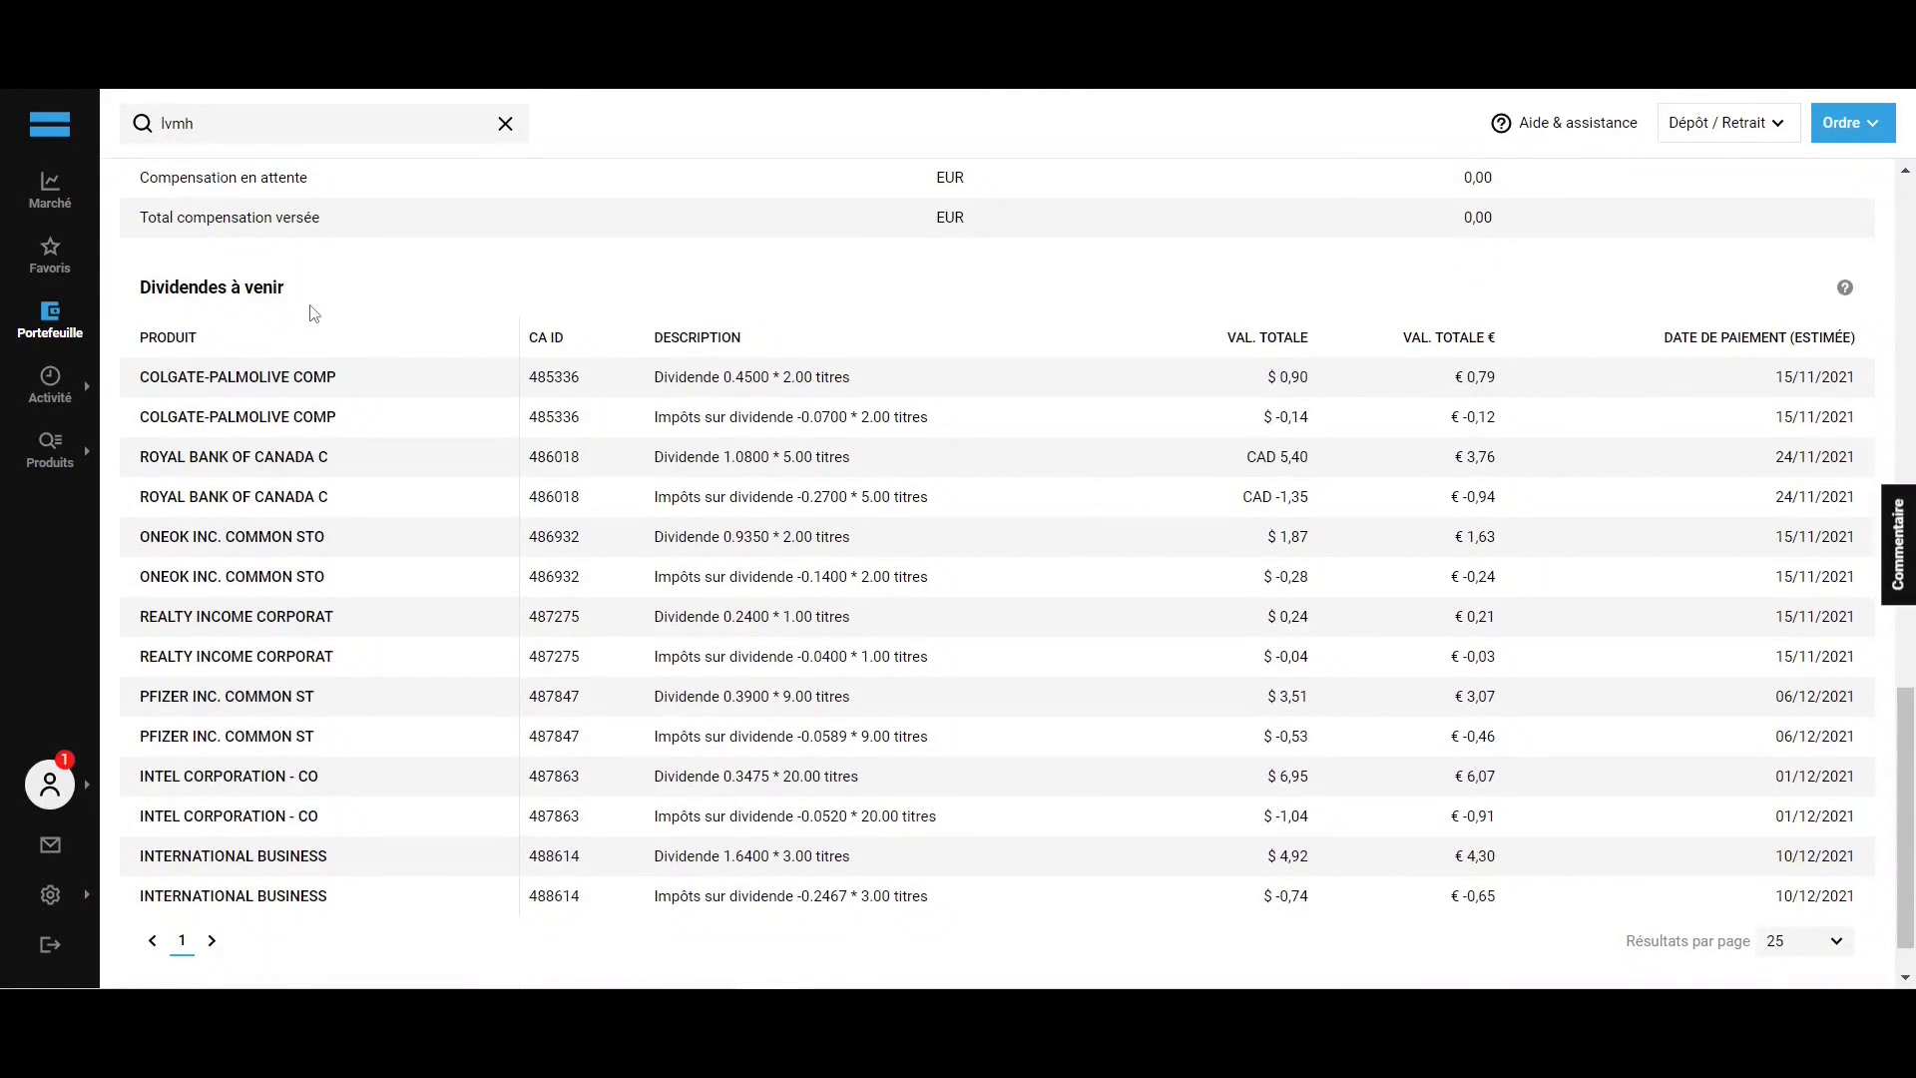
pyautogui.scroll(17, 319, 315)
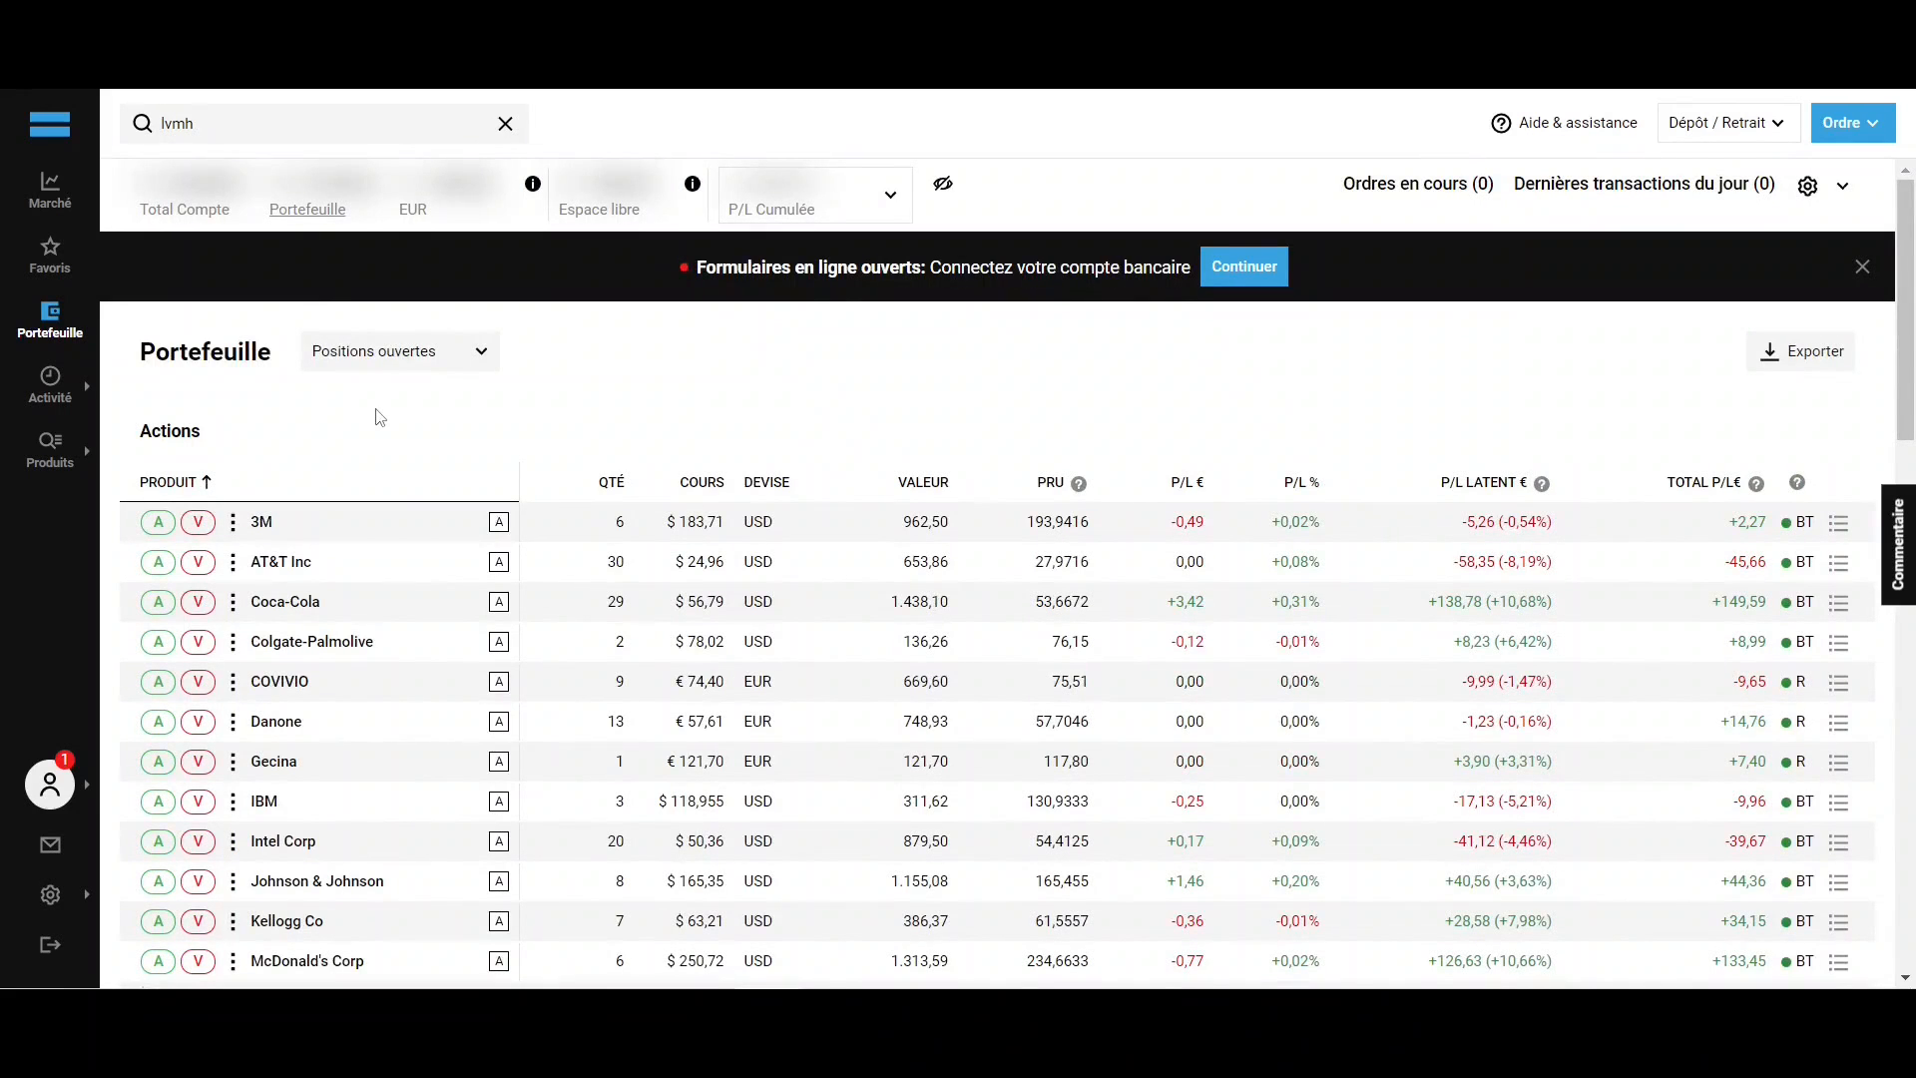
# Fill in a sell order for the 3M position with order type Au marché and quantity 1.
pyautogui.click(202, 527)
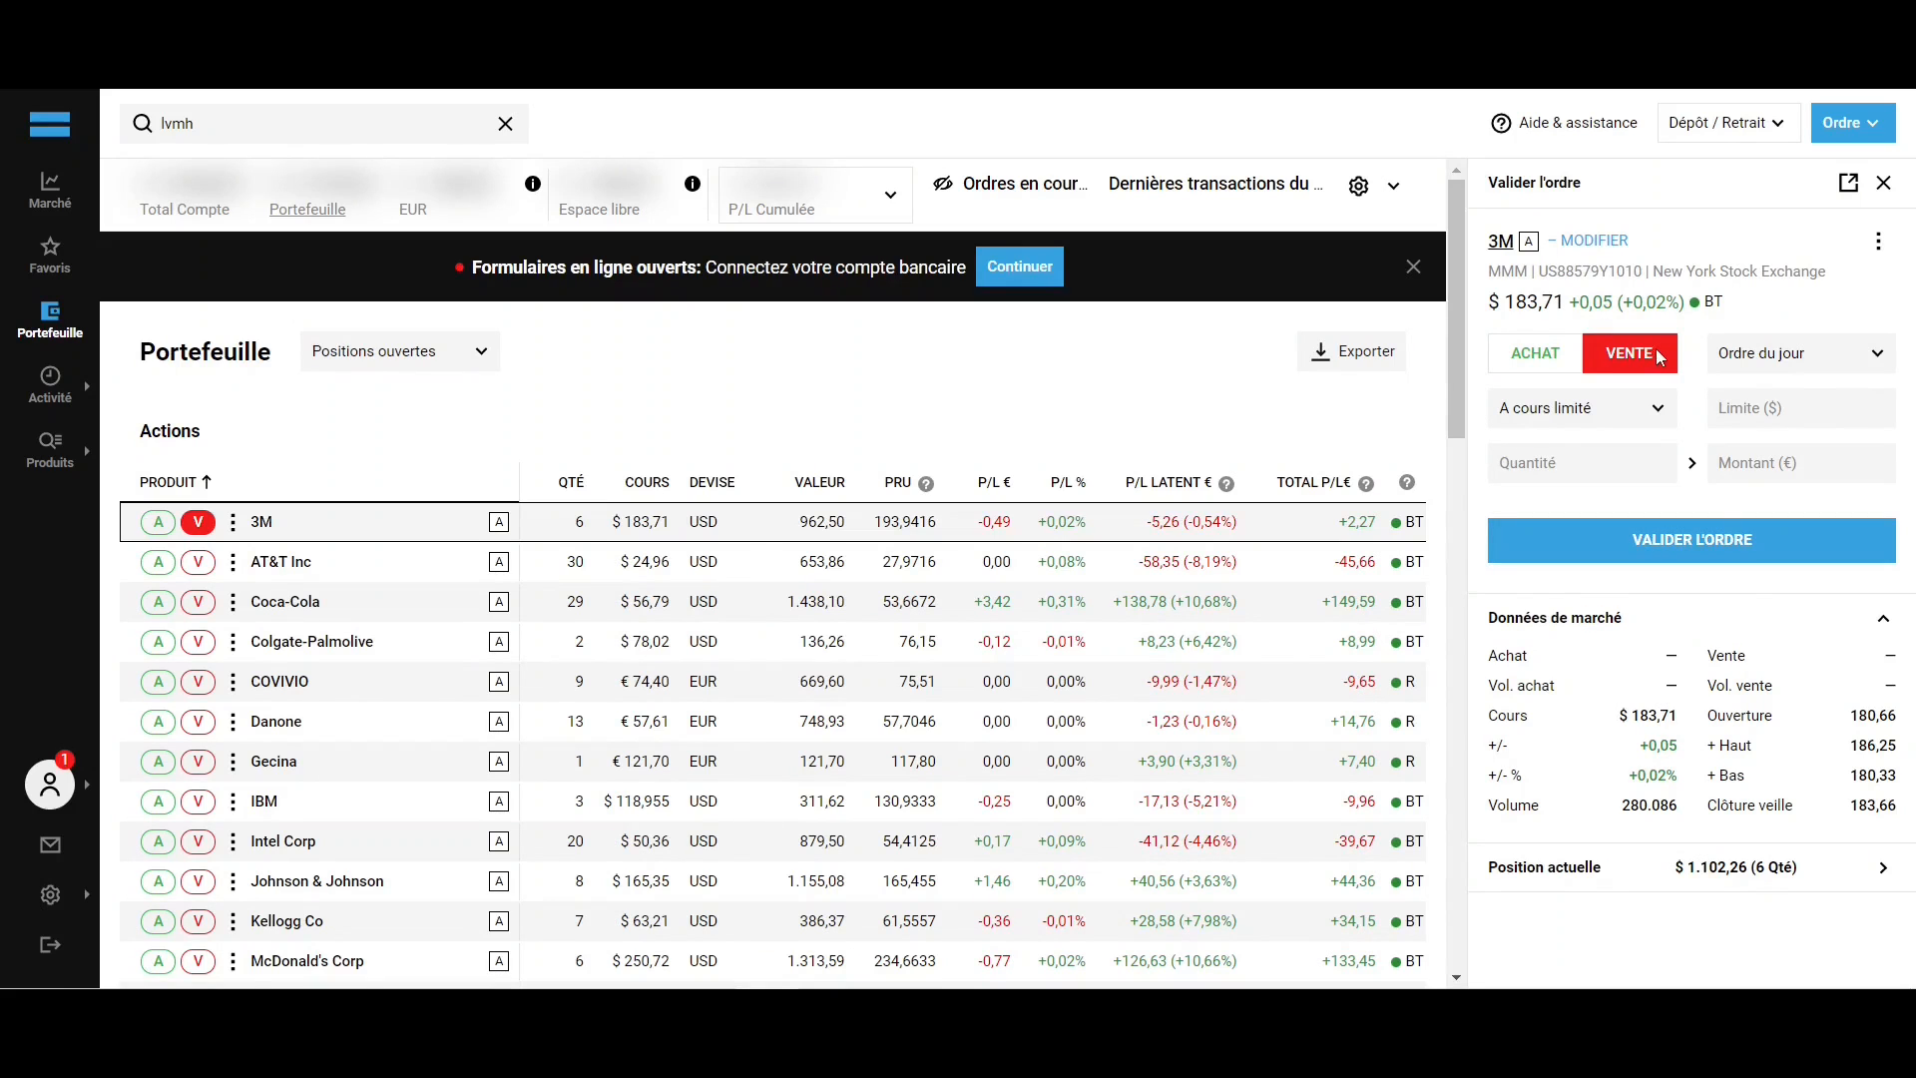
pyautogui.click(1633, 417)
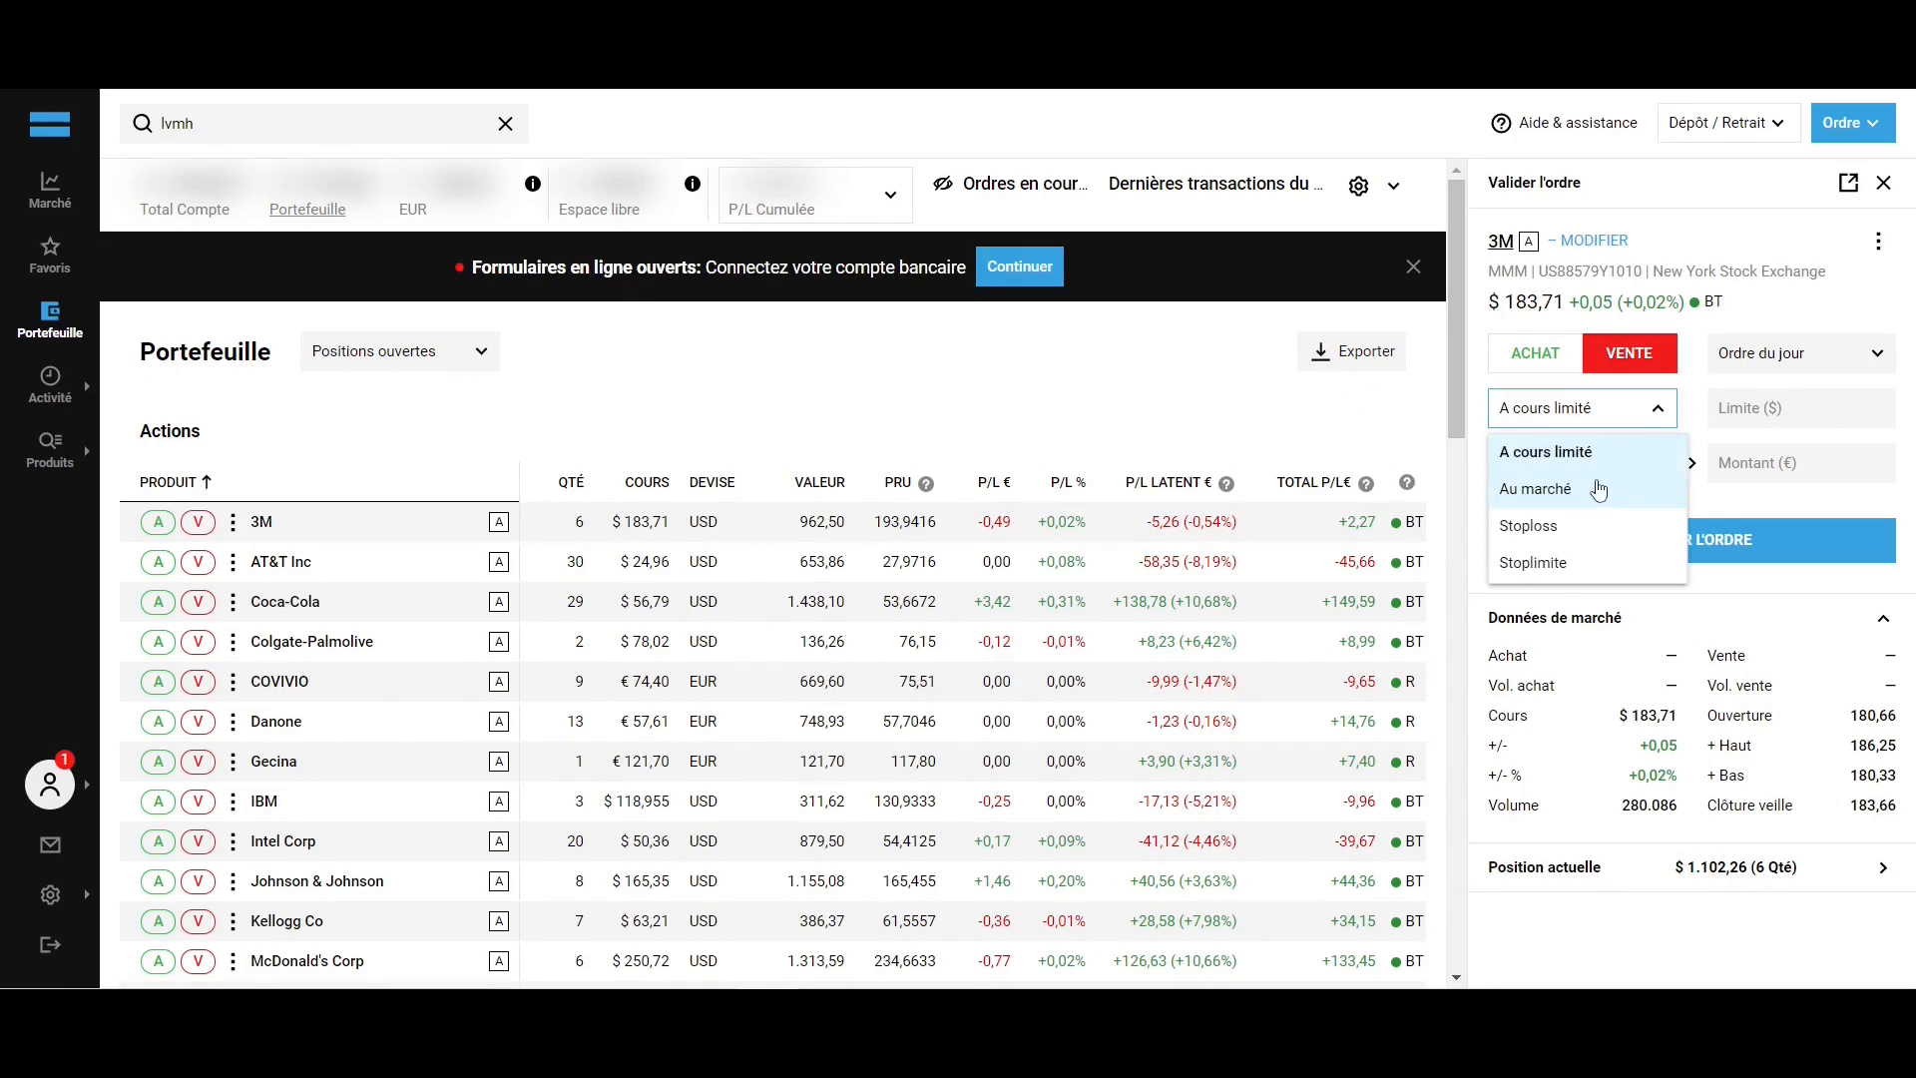
pyautogui.click(1596, 489)
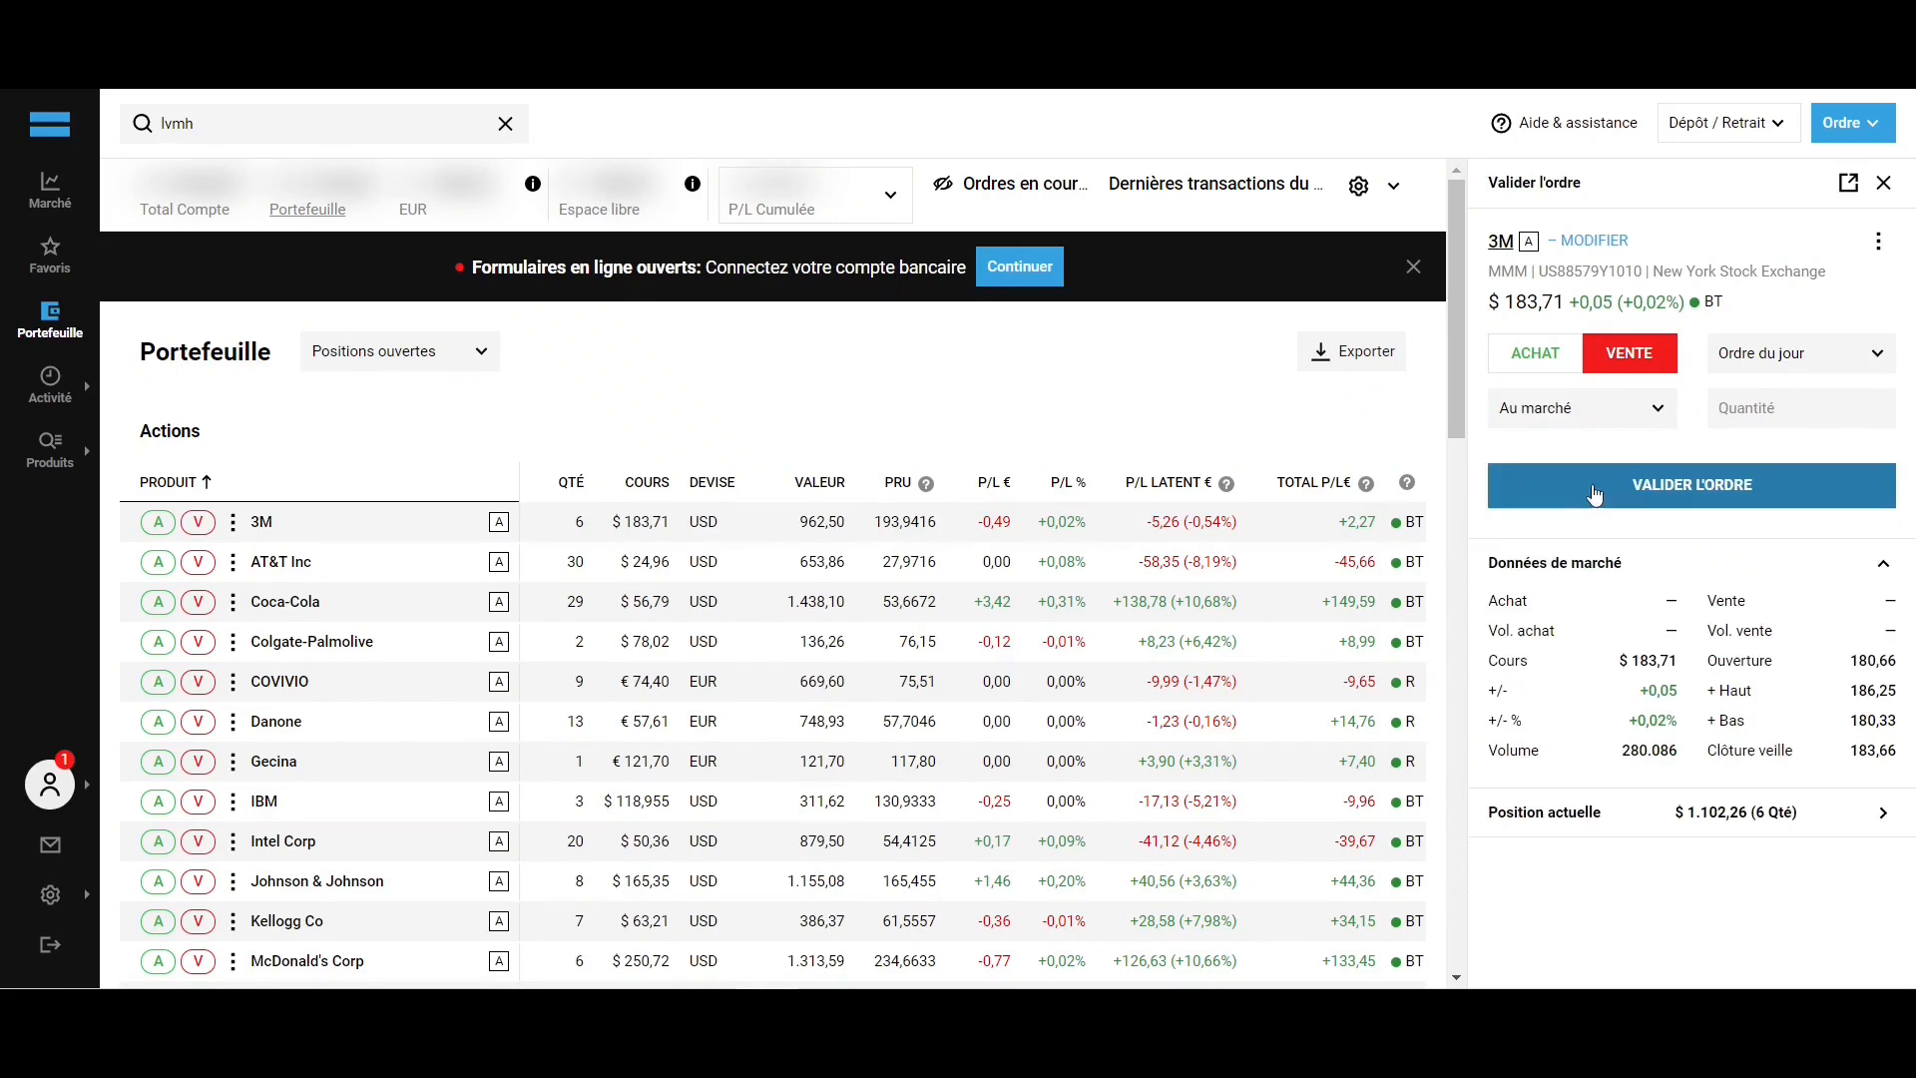
pyautogui.click(1760, 406)
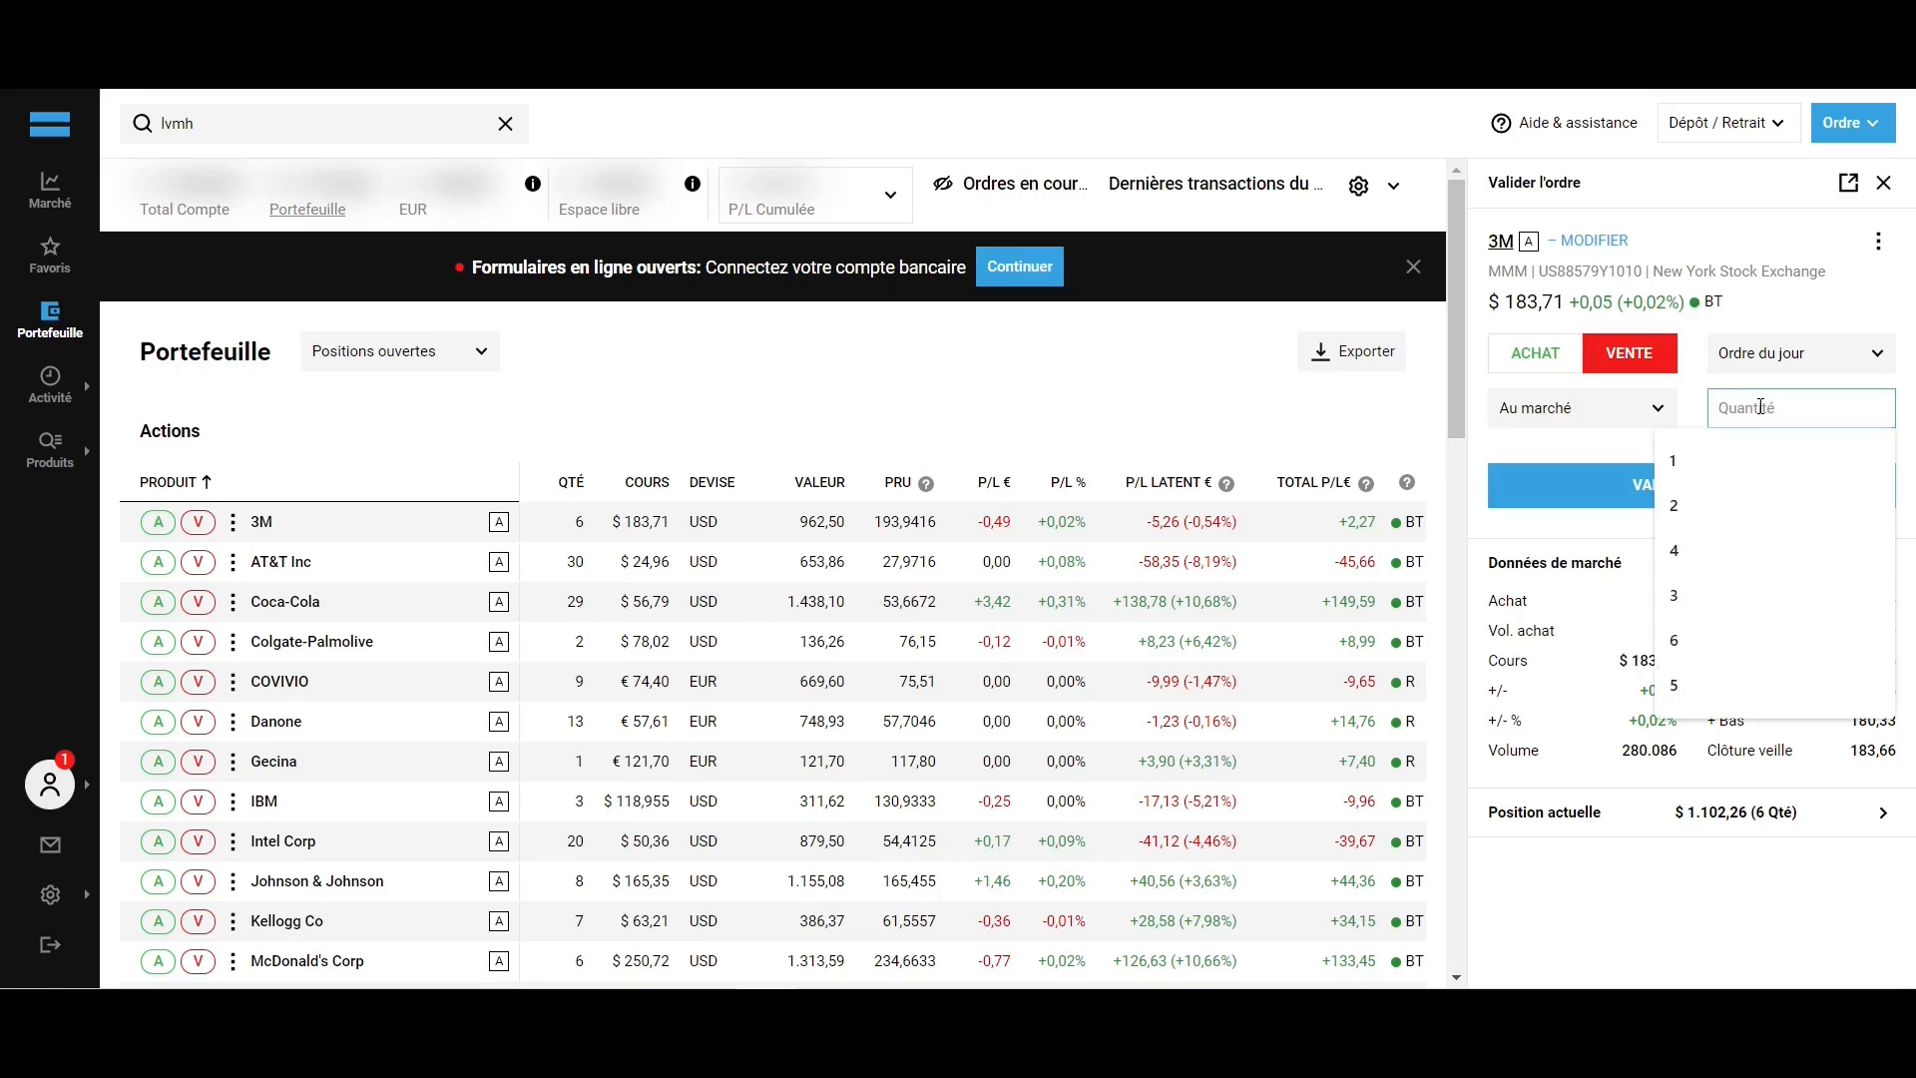
pyautogui.write('1')
pyautogui.click(1697, 395)
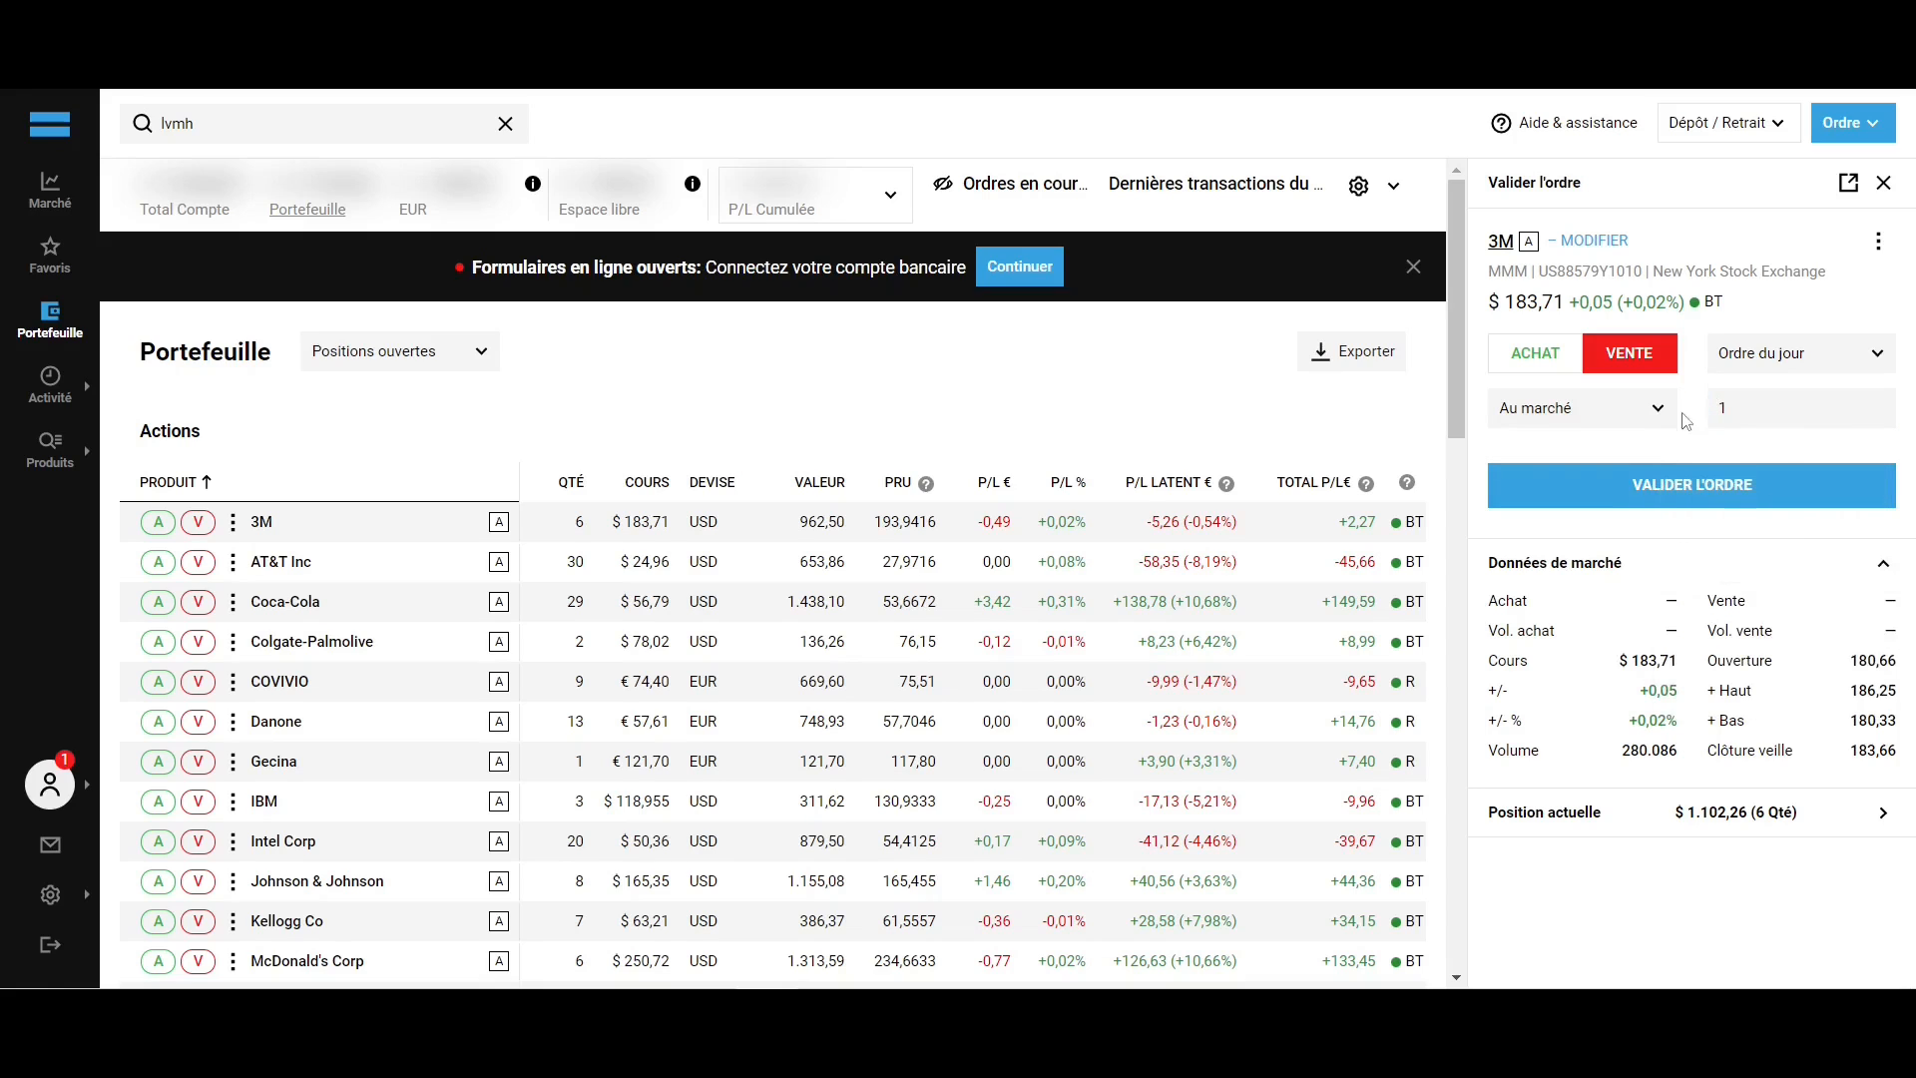